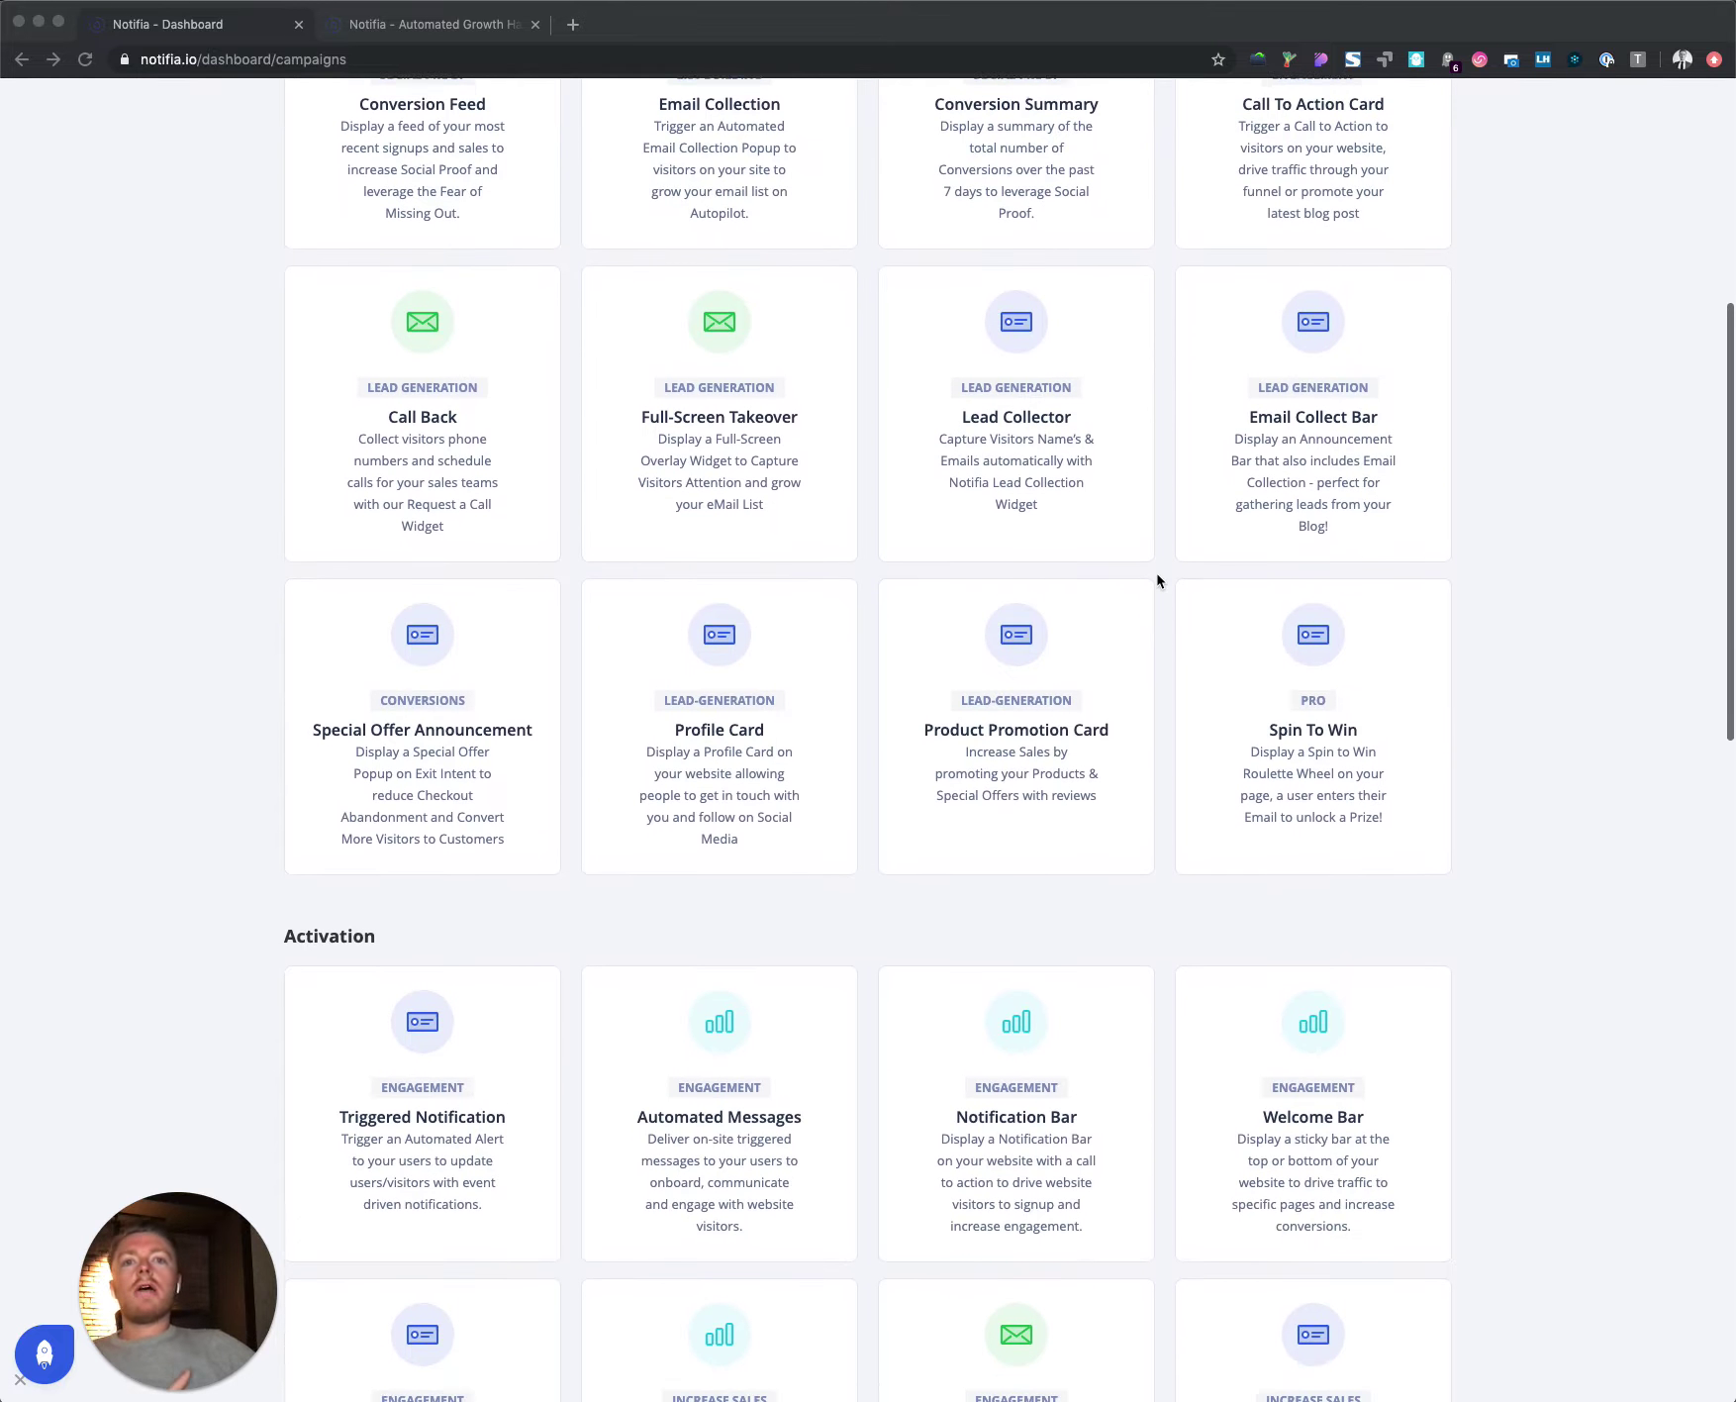
# Step: Pick the Exit Intent Survey widget and bring up its settings with the 'sad to see you go' preview
pyautogui.scroll(7, 1158, 580)
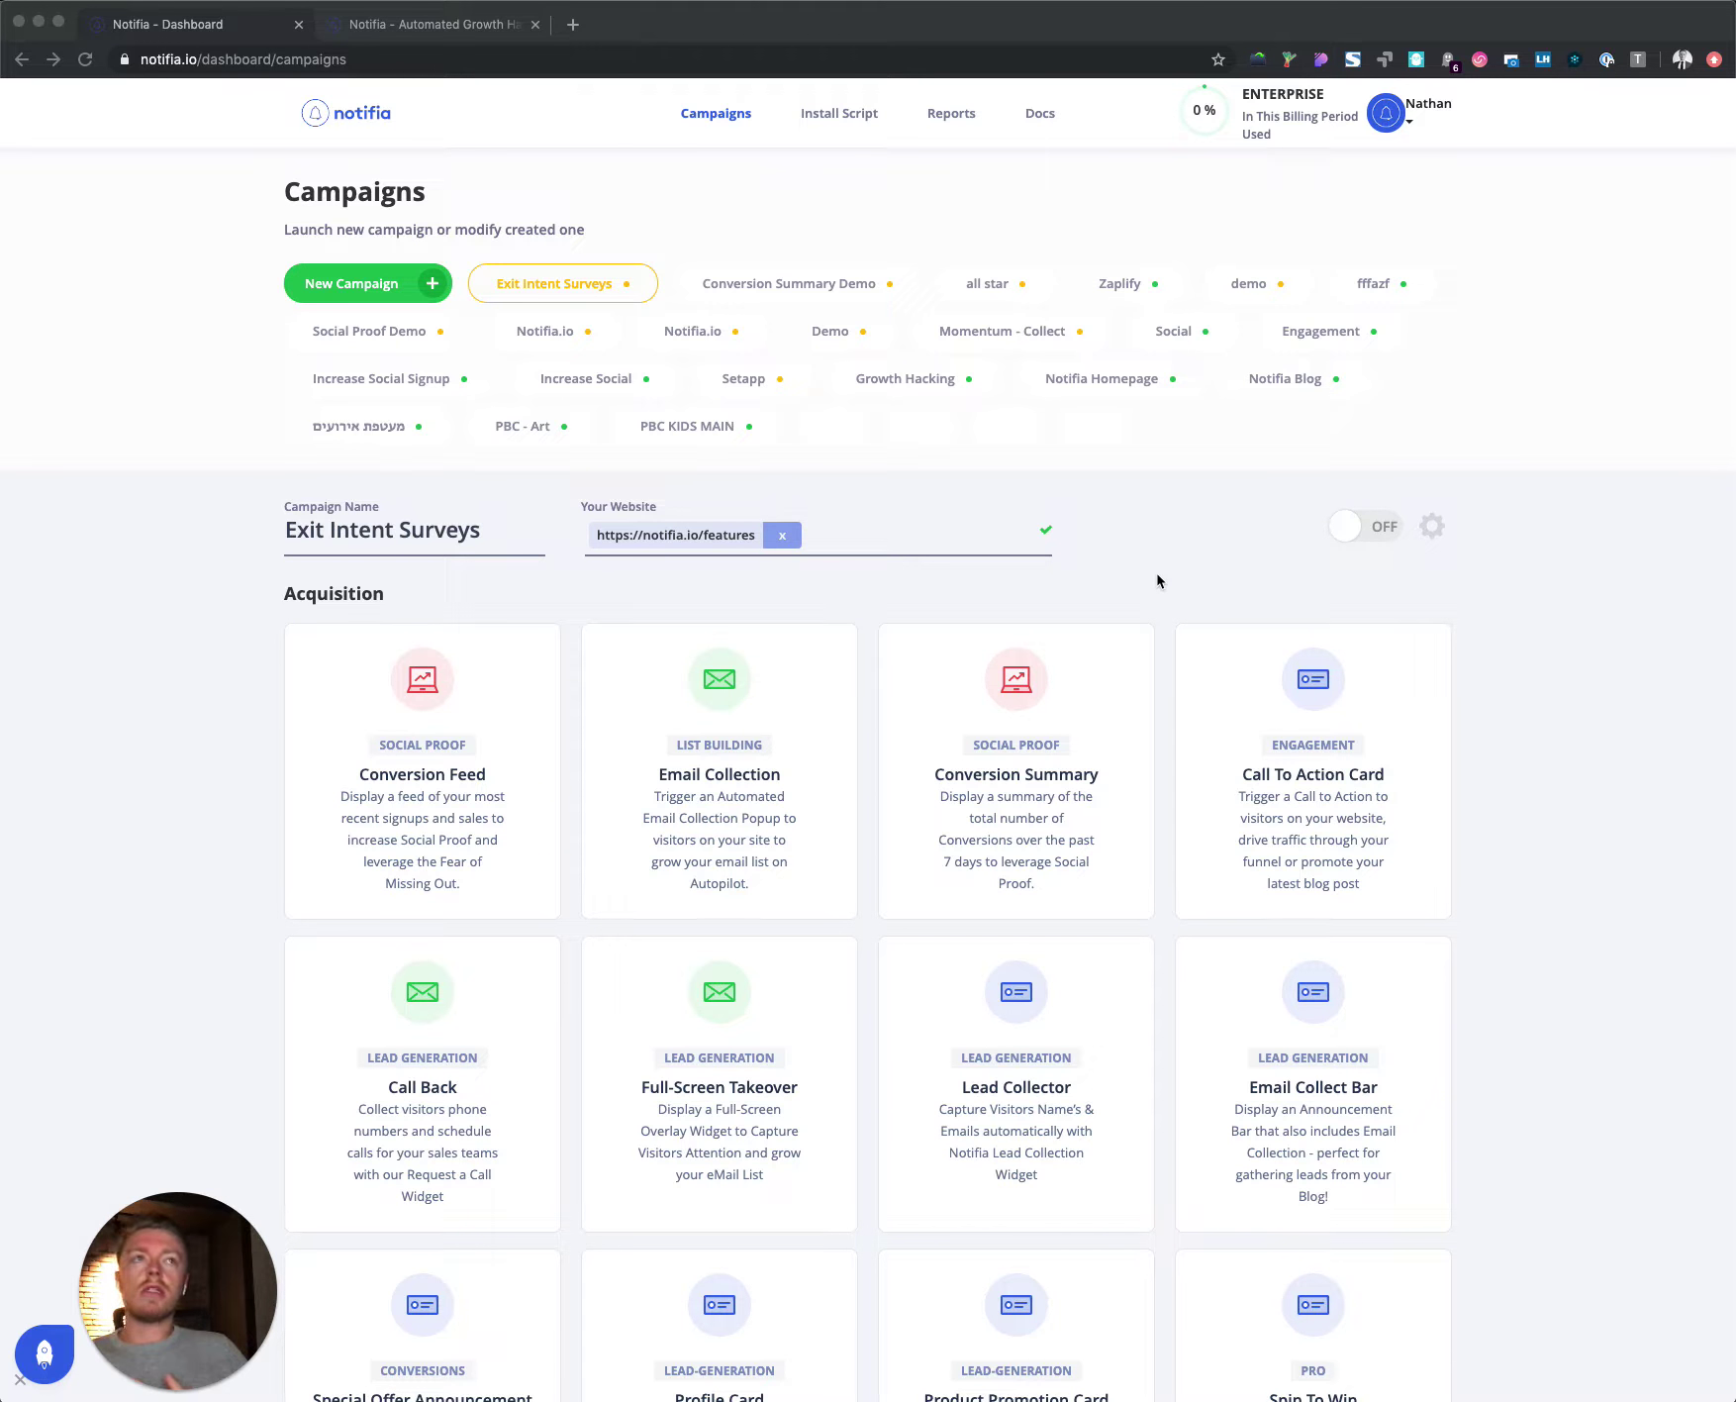
pyautogui.scroll(-6, 1158, 581)
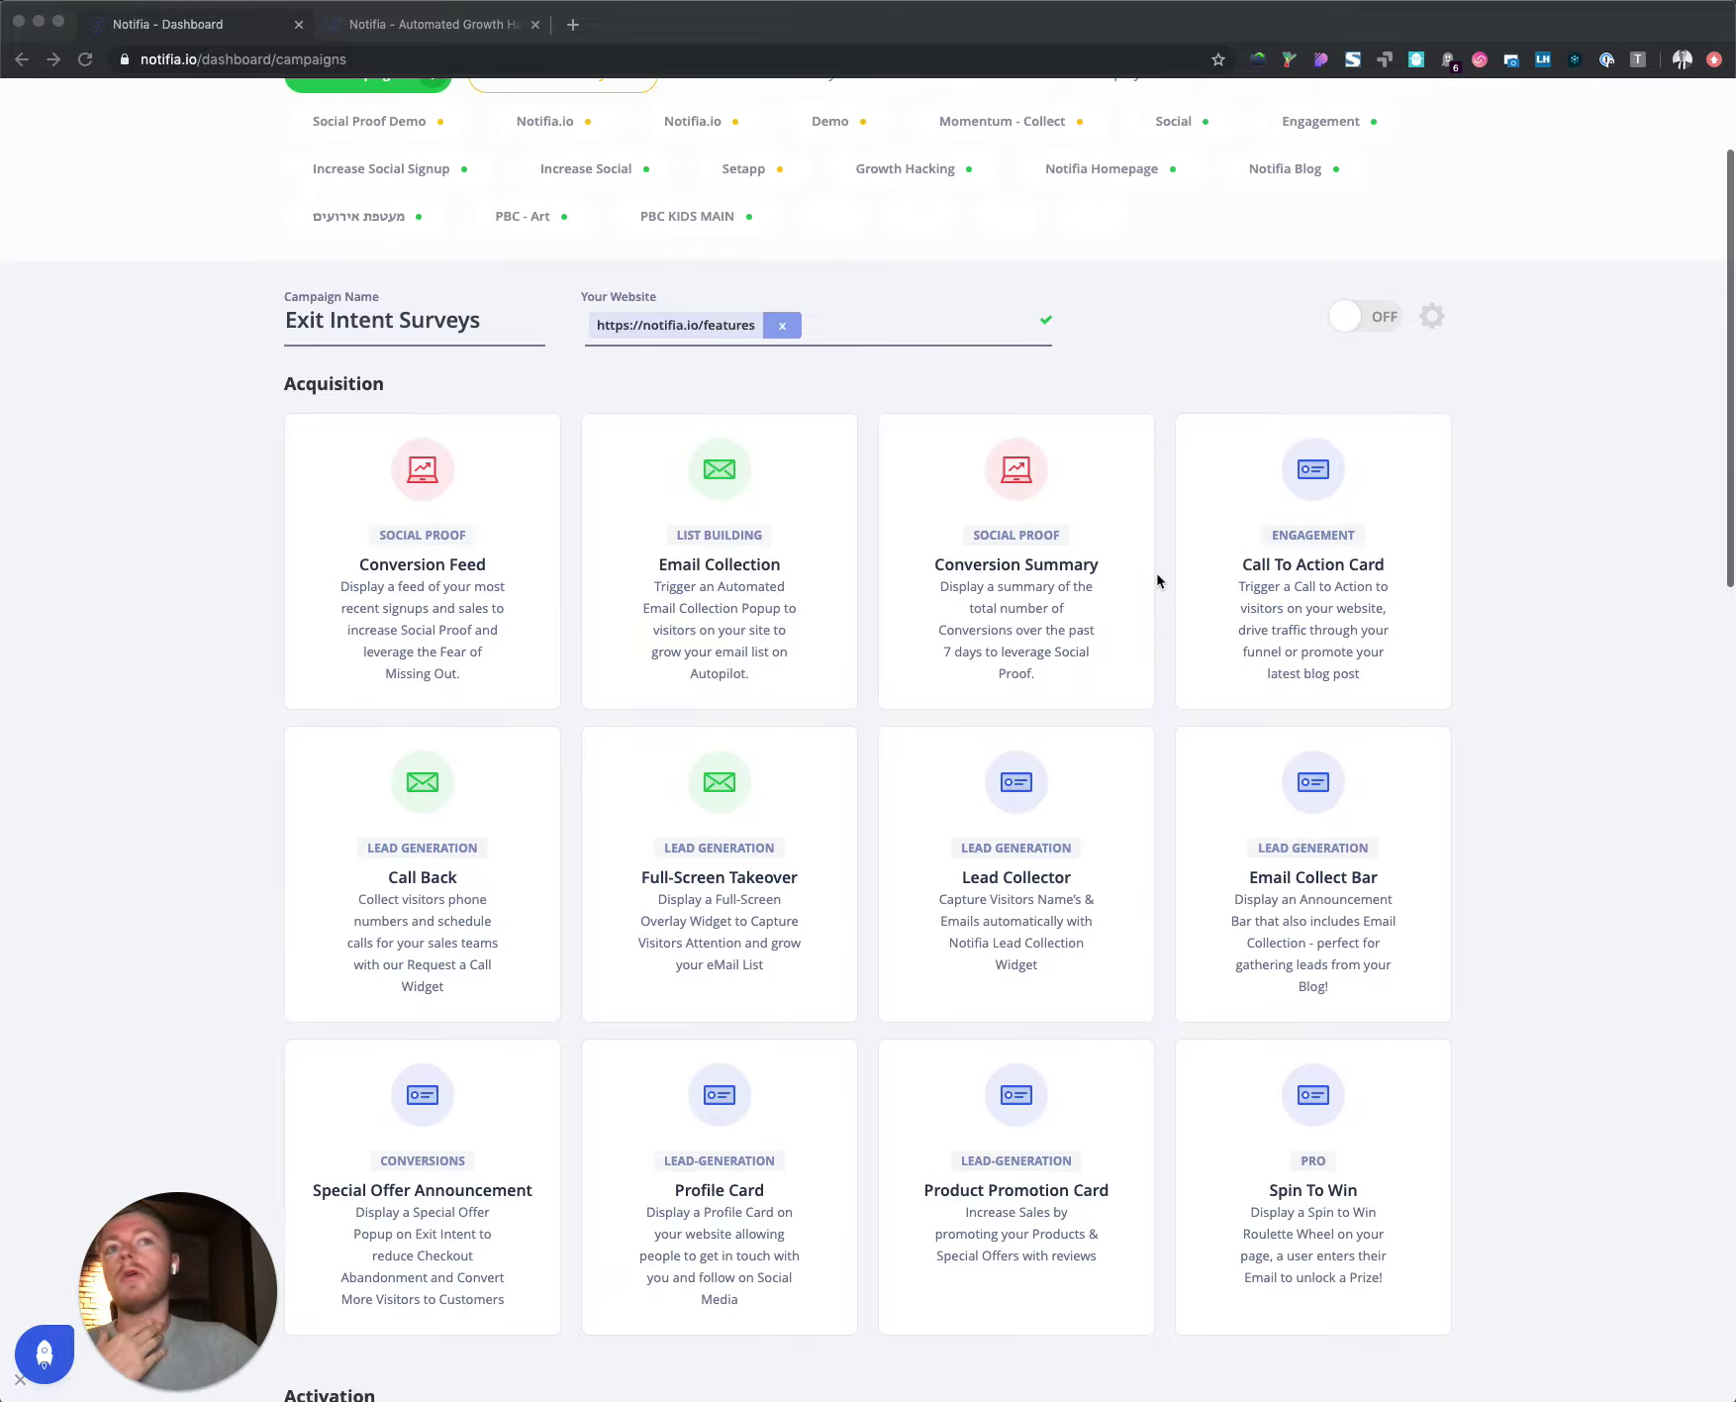
pyautogui.scroll(-7, 1159, 581)
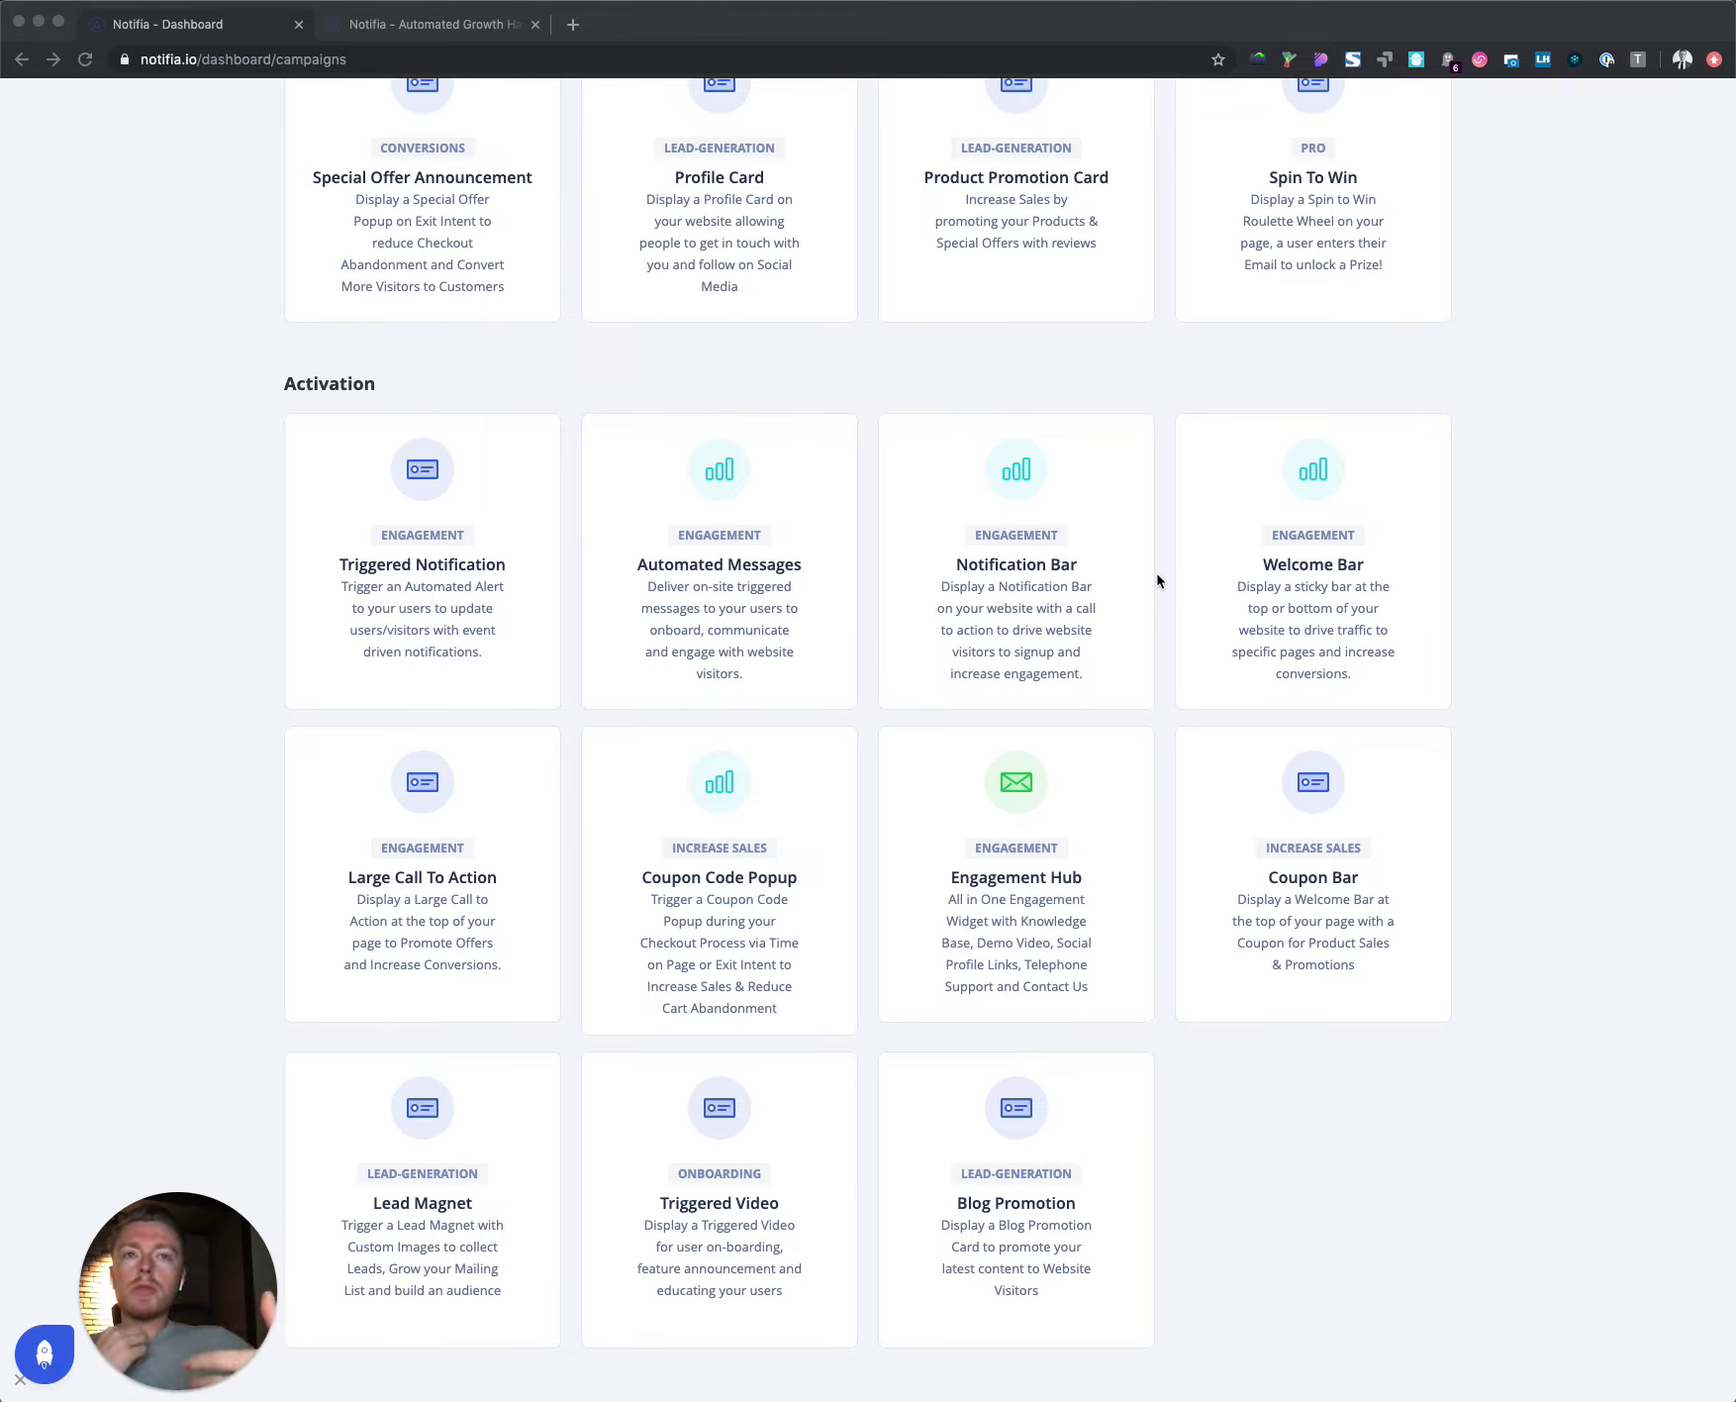
pyautogui.scroll(-13, 1158, 581)
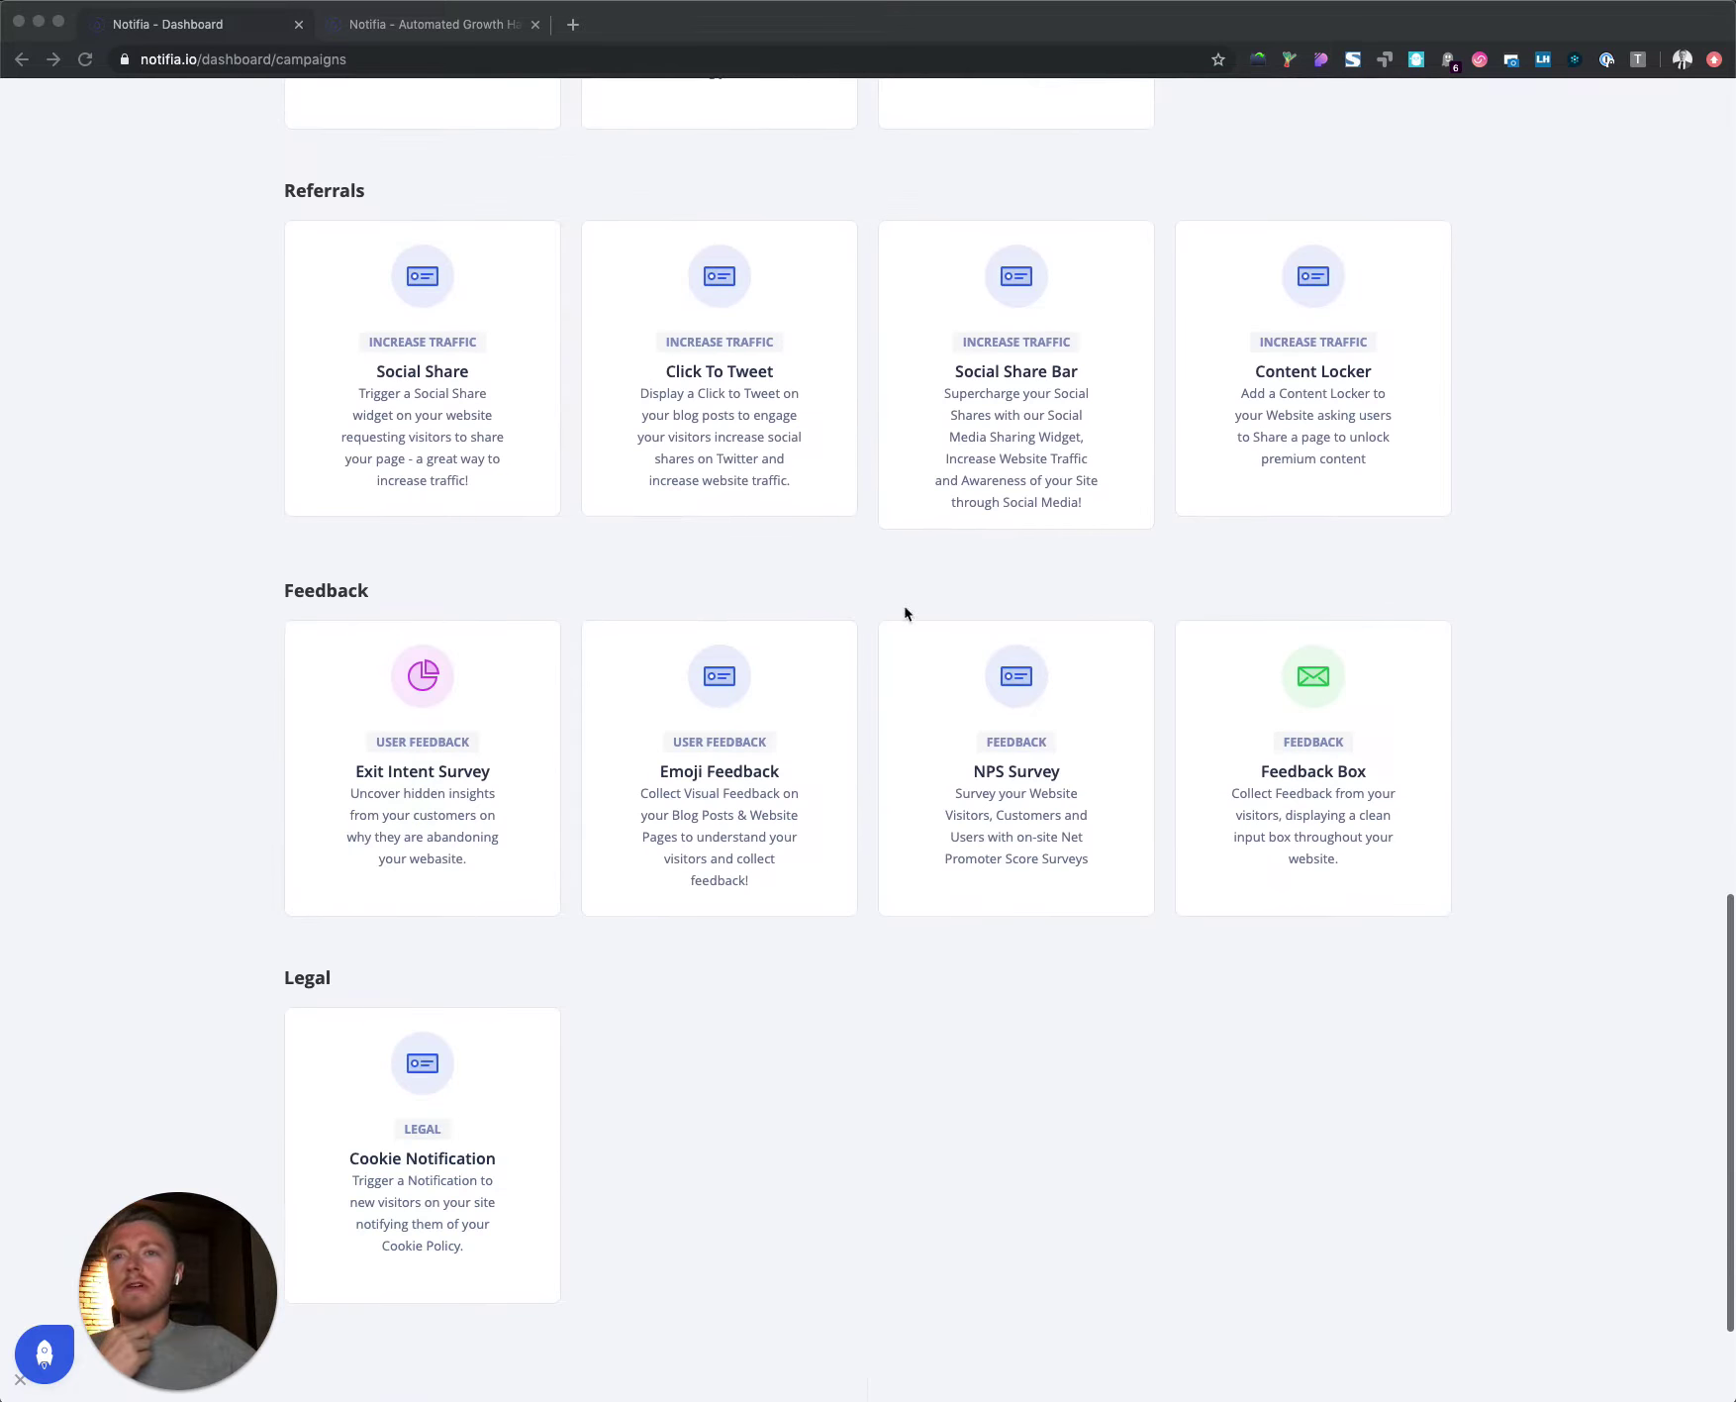
pyautogui.click(527, 774)
pyautogui.click(507, 725)
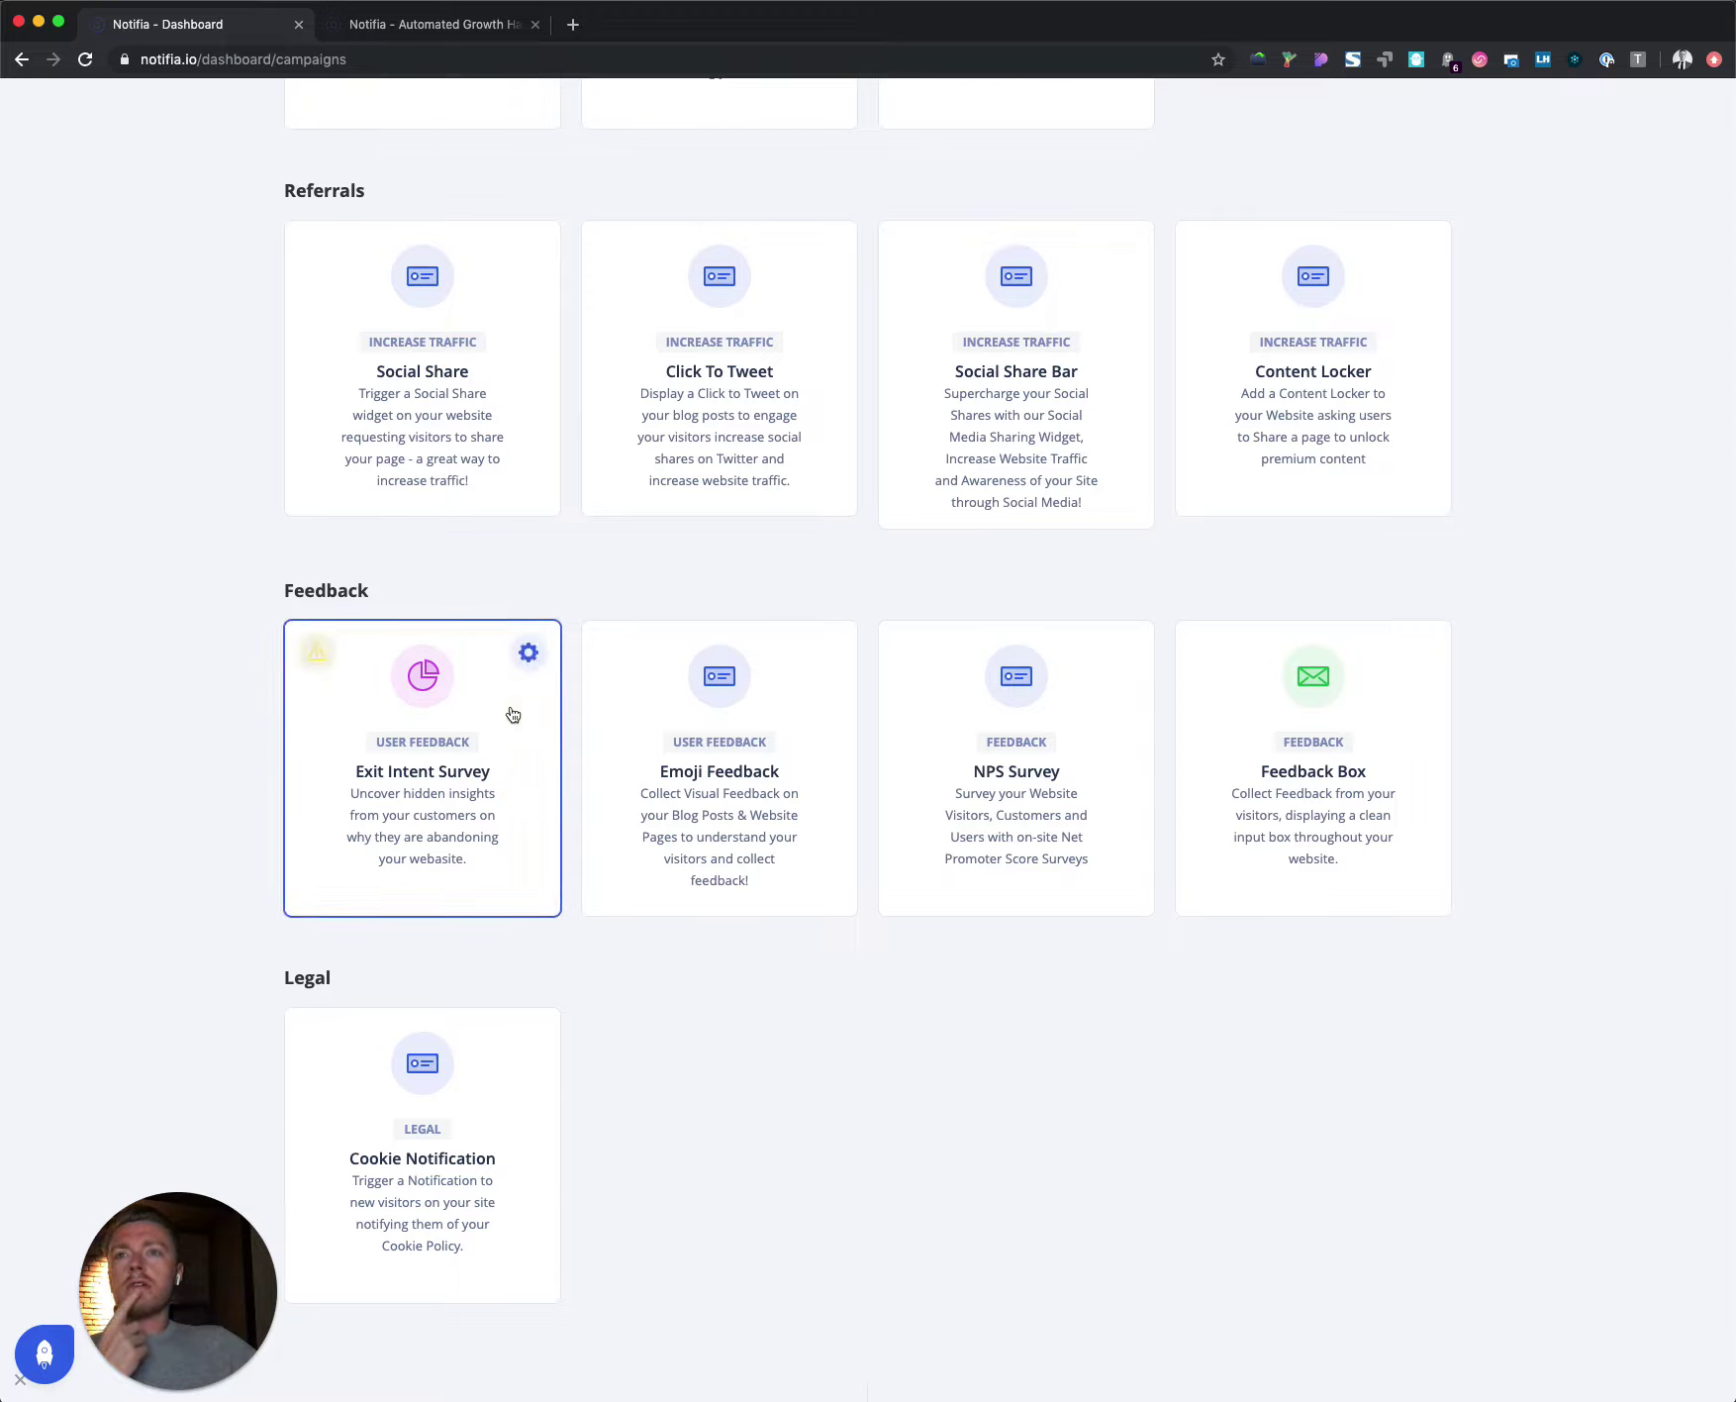
pyautogui.click(529, 655)
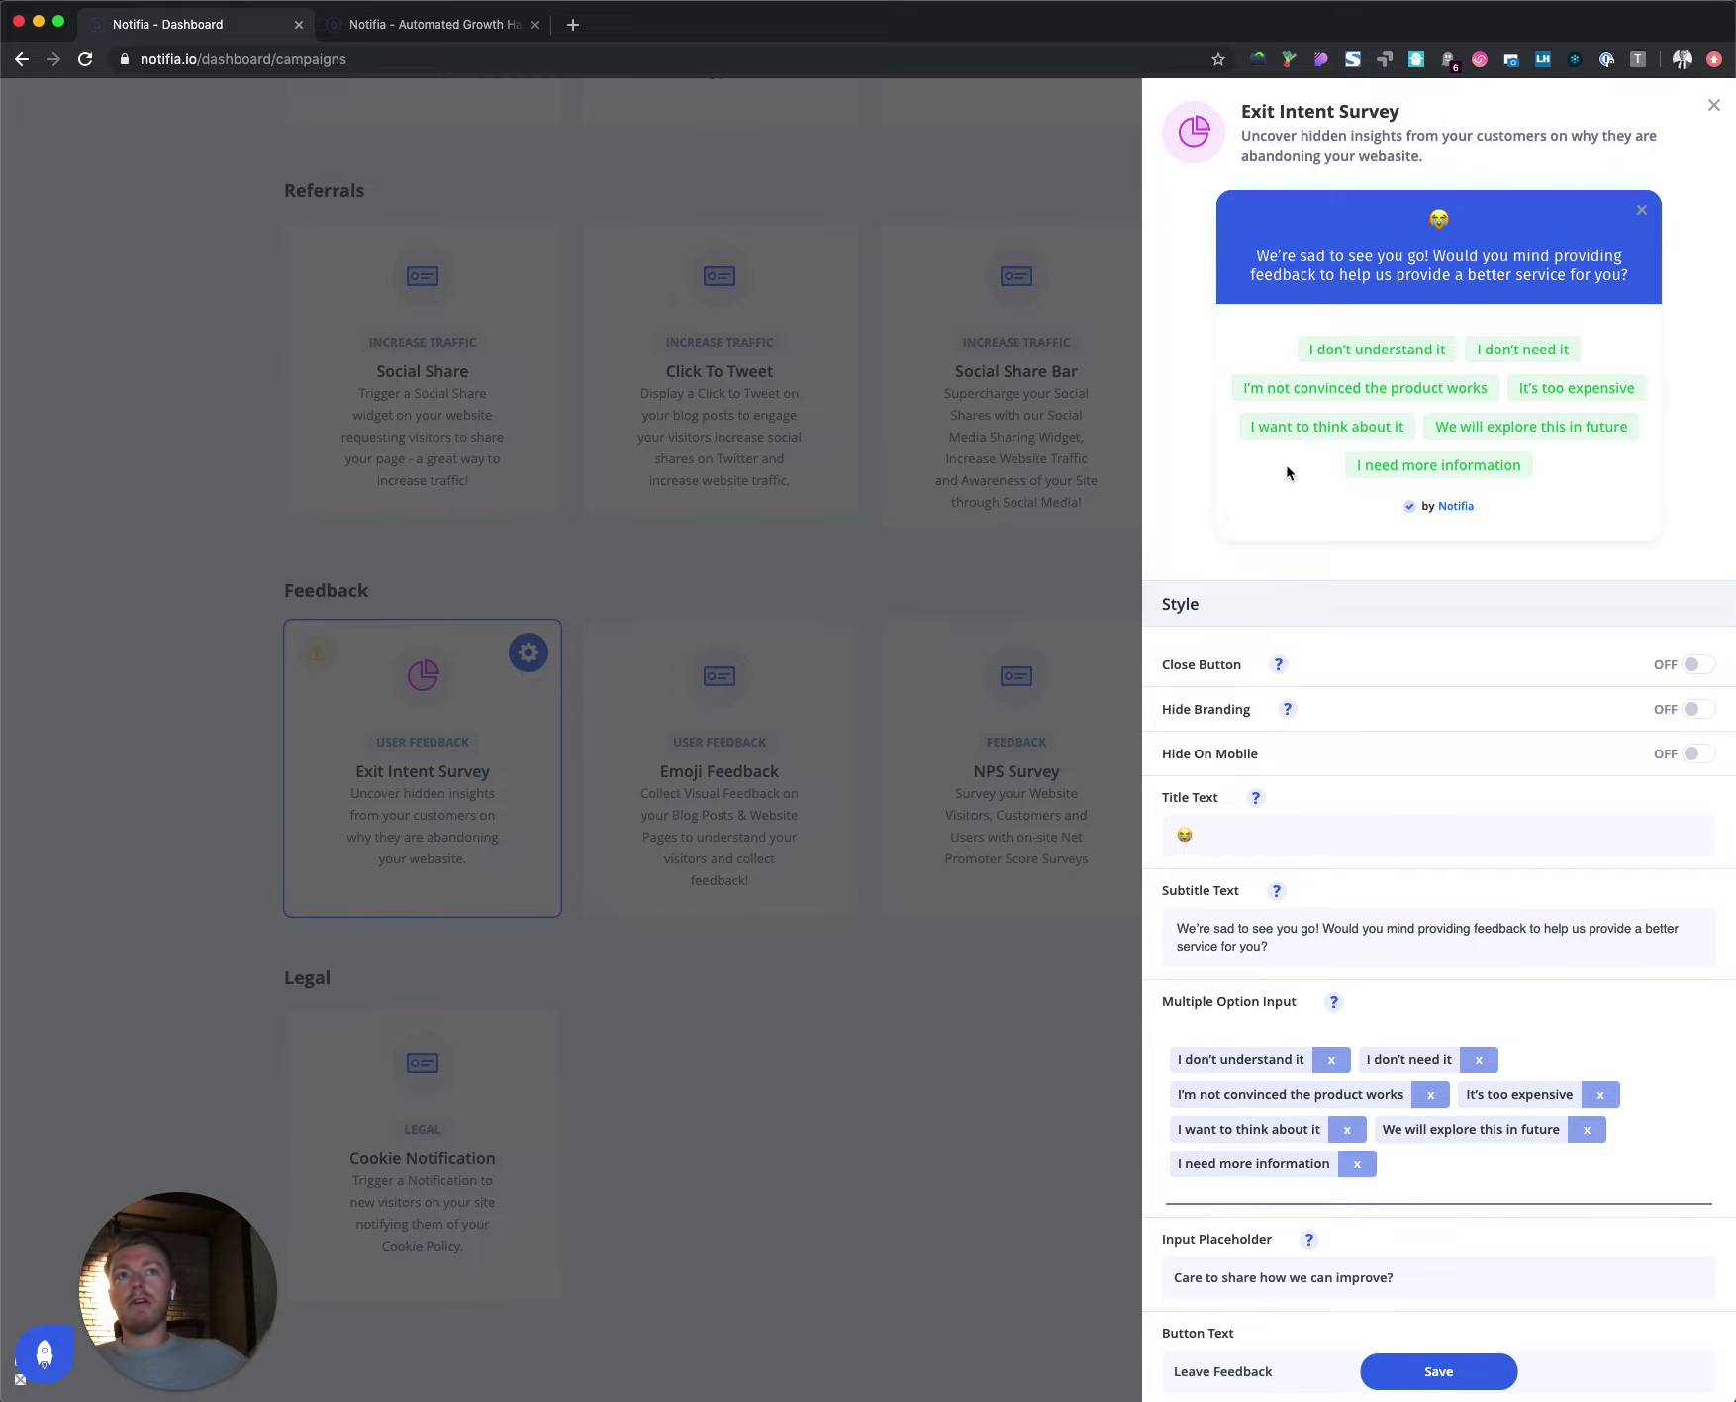
pyautogui.click(1509, 439)
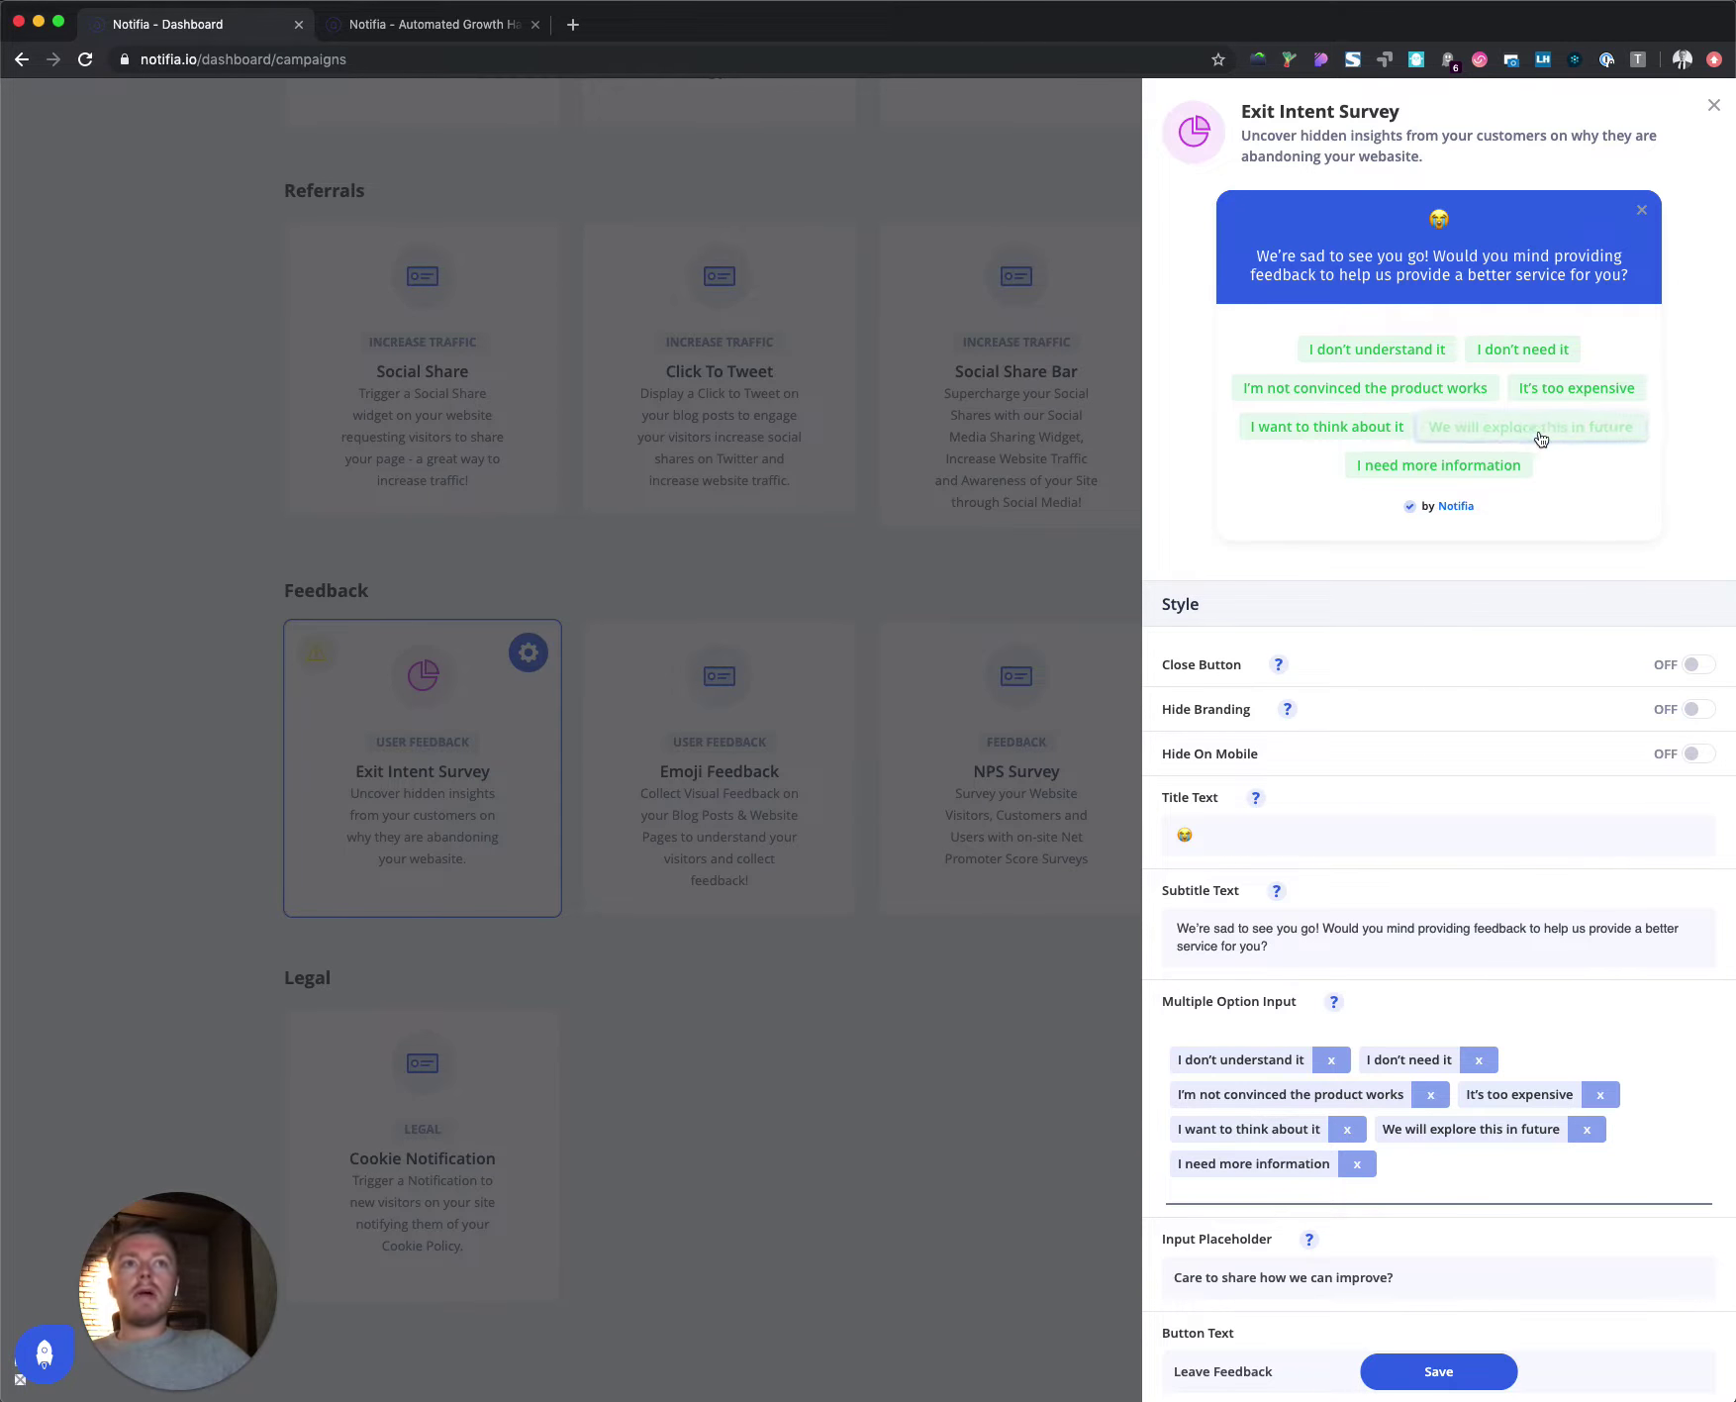
pyautogui.click(1475, 465)
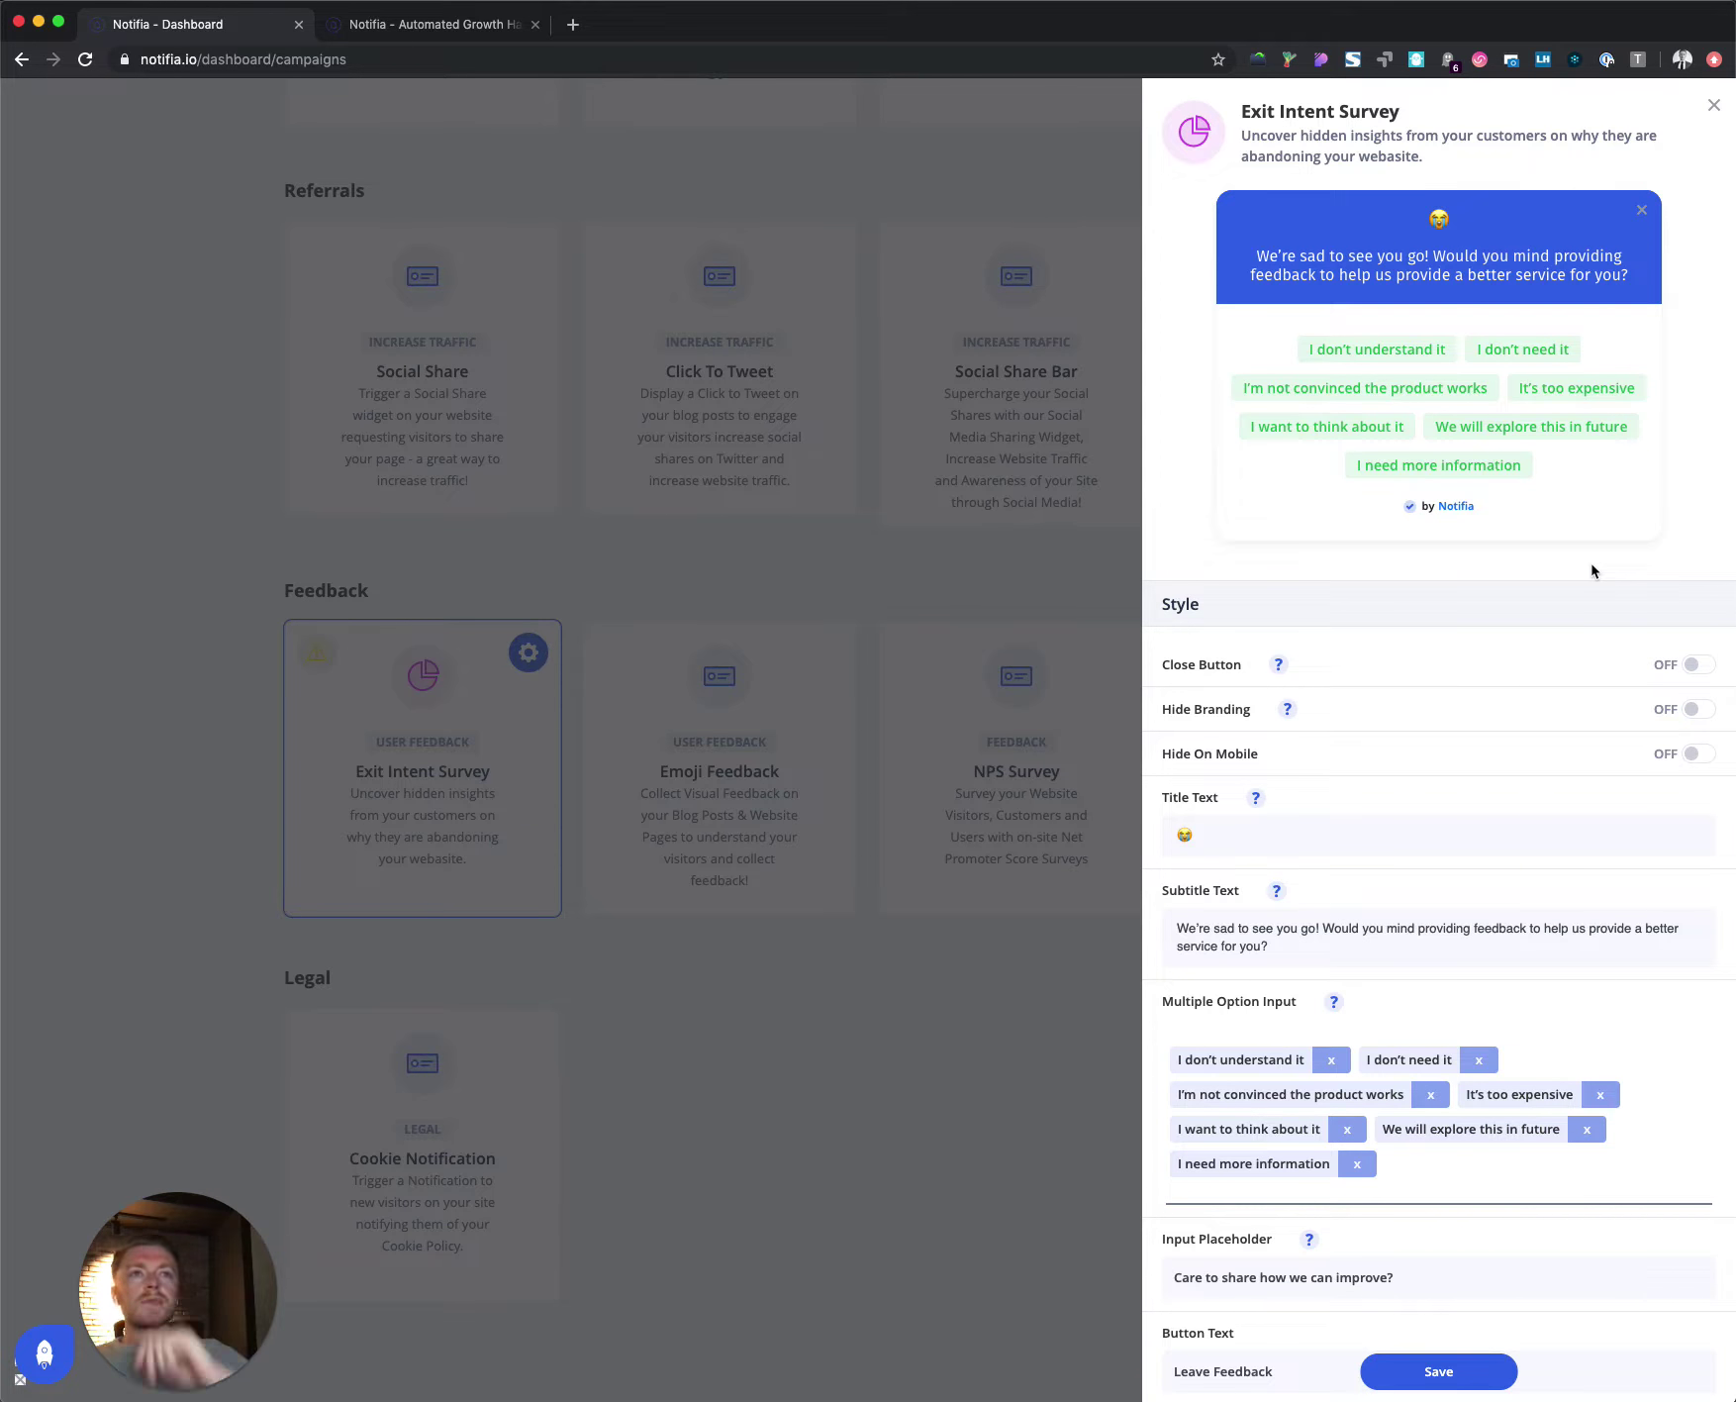
pyautogui.scroll(-4, 1440, 790)
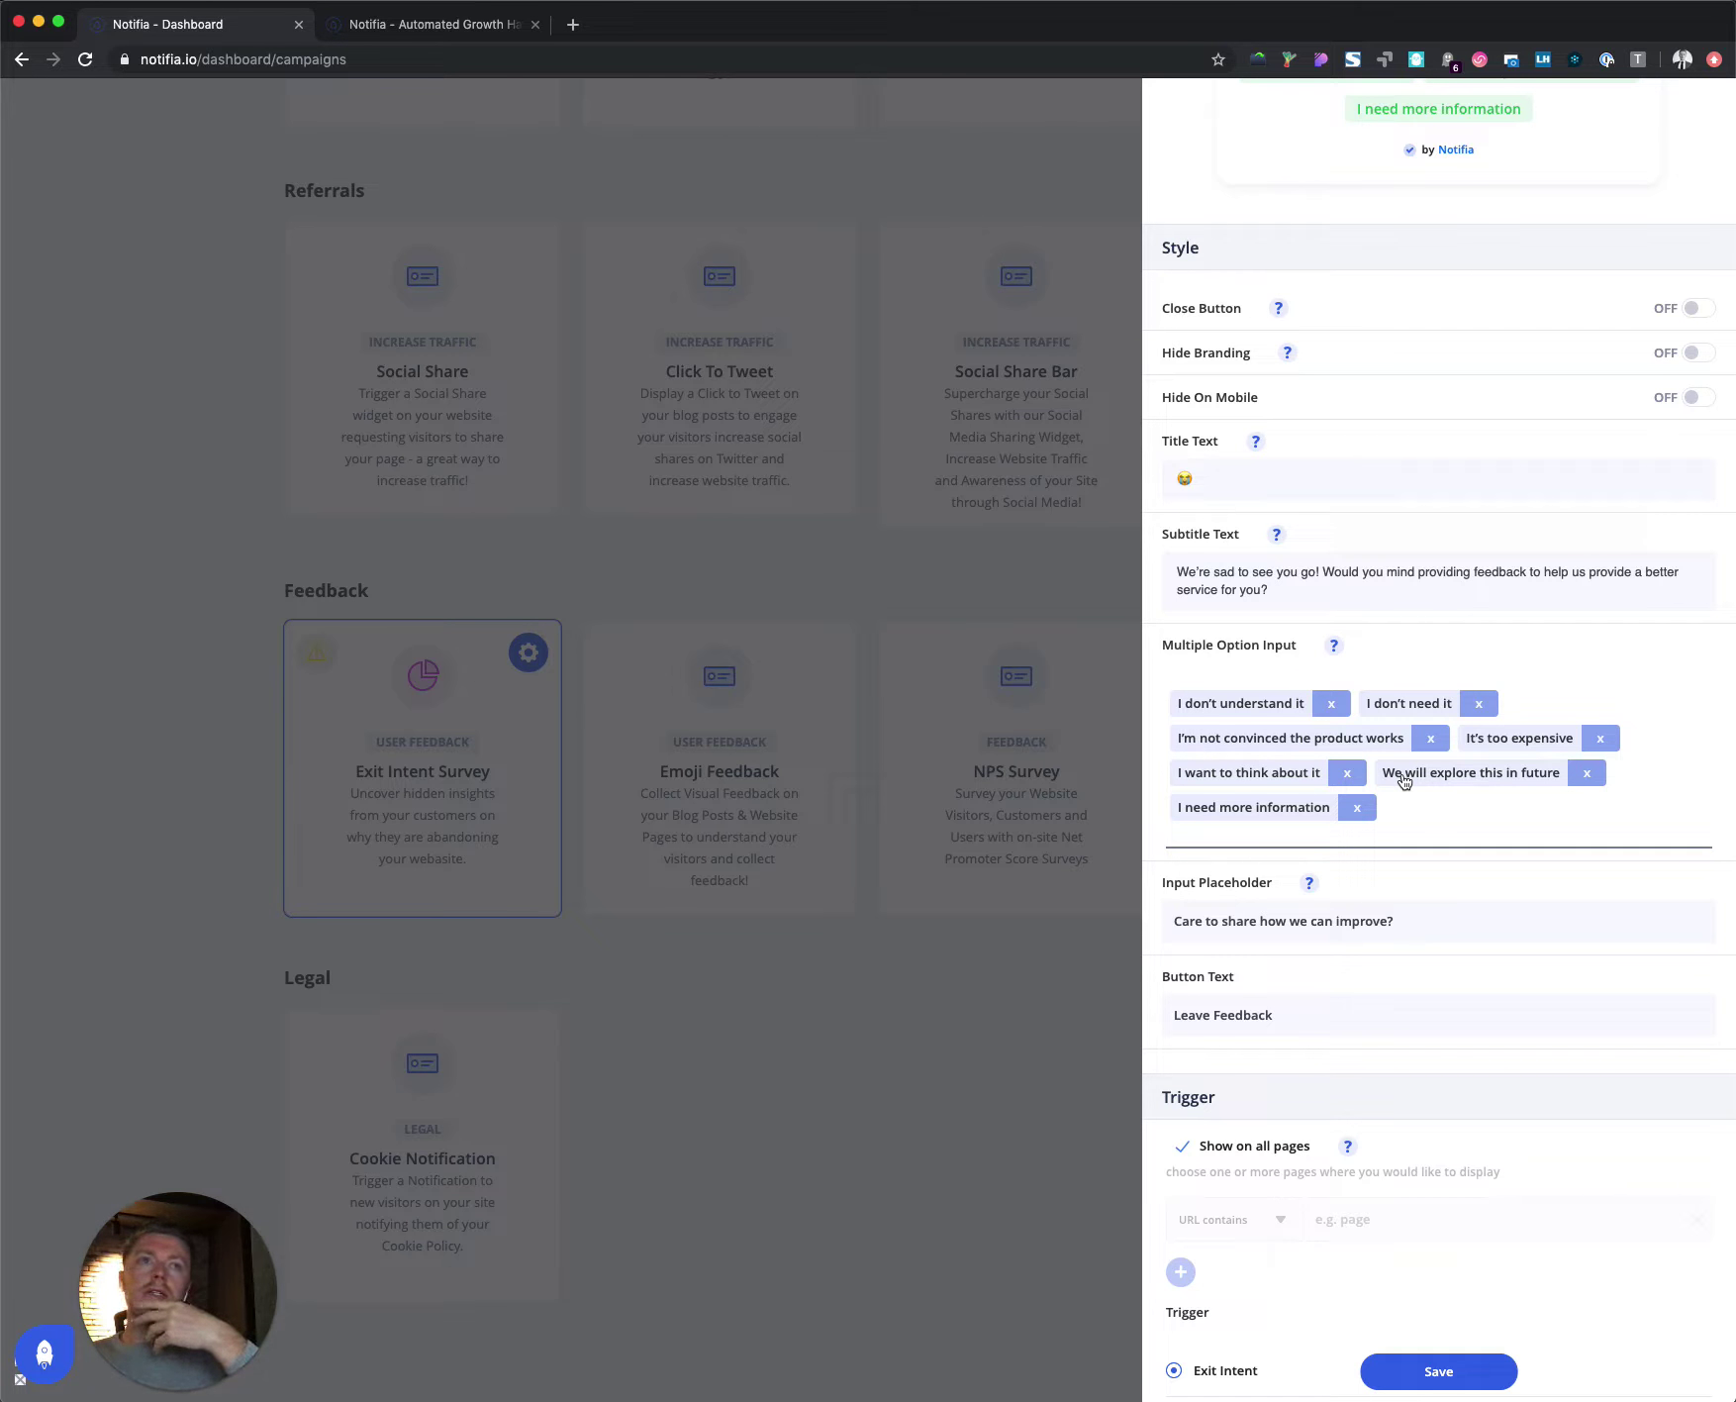
# Step: Hide the survey on mobile and show it only on pages whose URL contains 'features'
pyautogui.click(1703, 397)
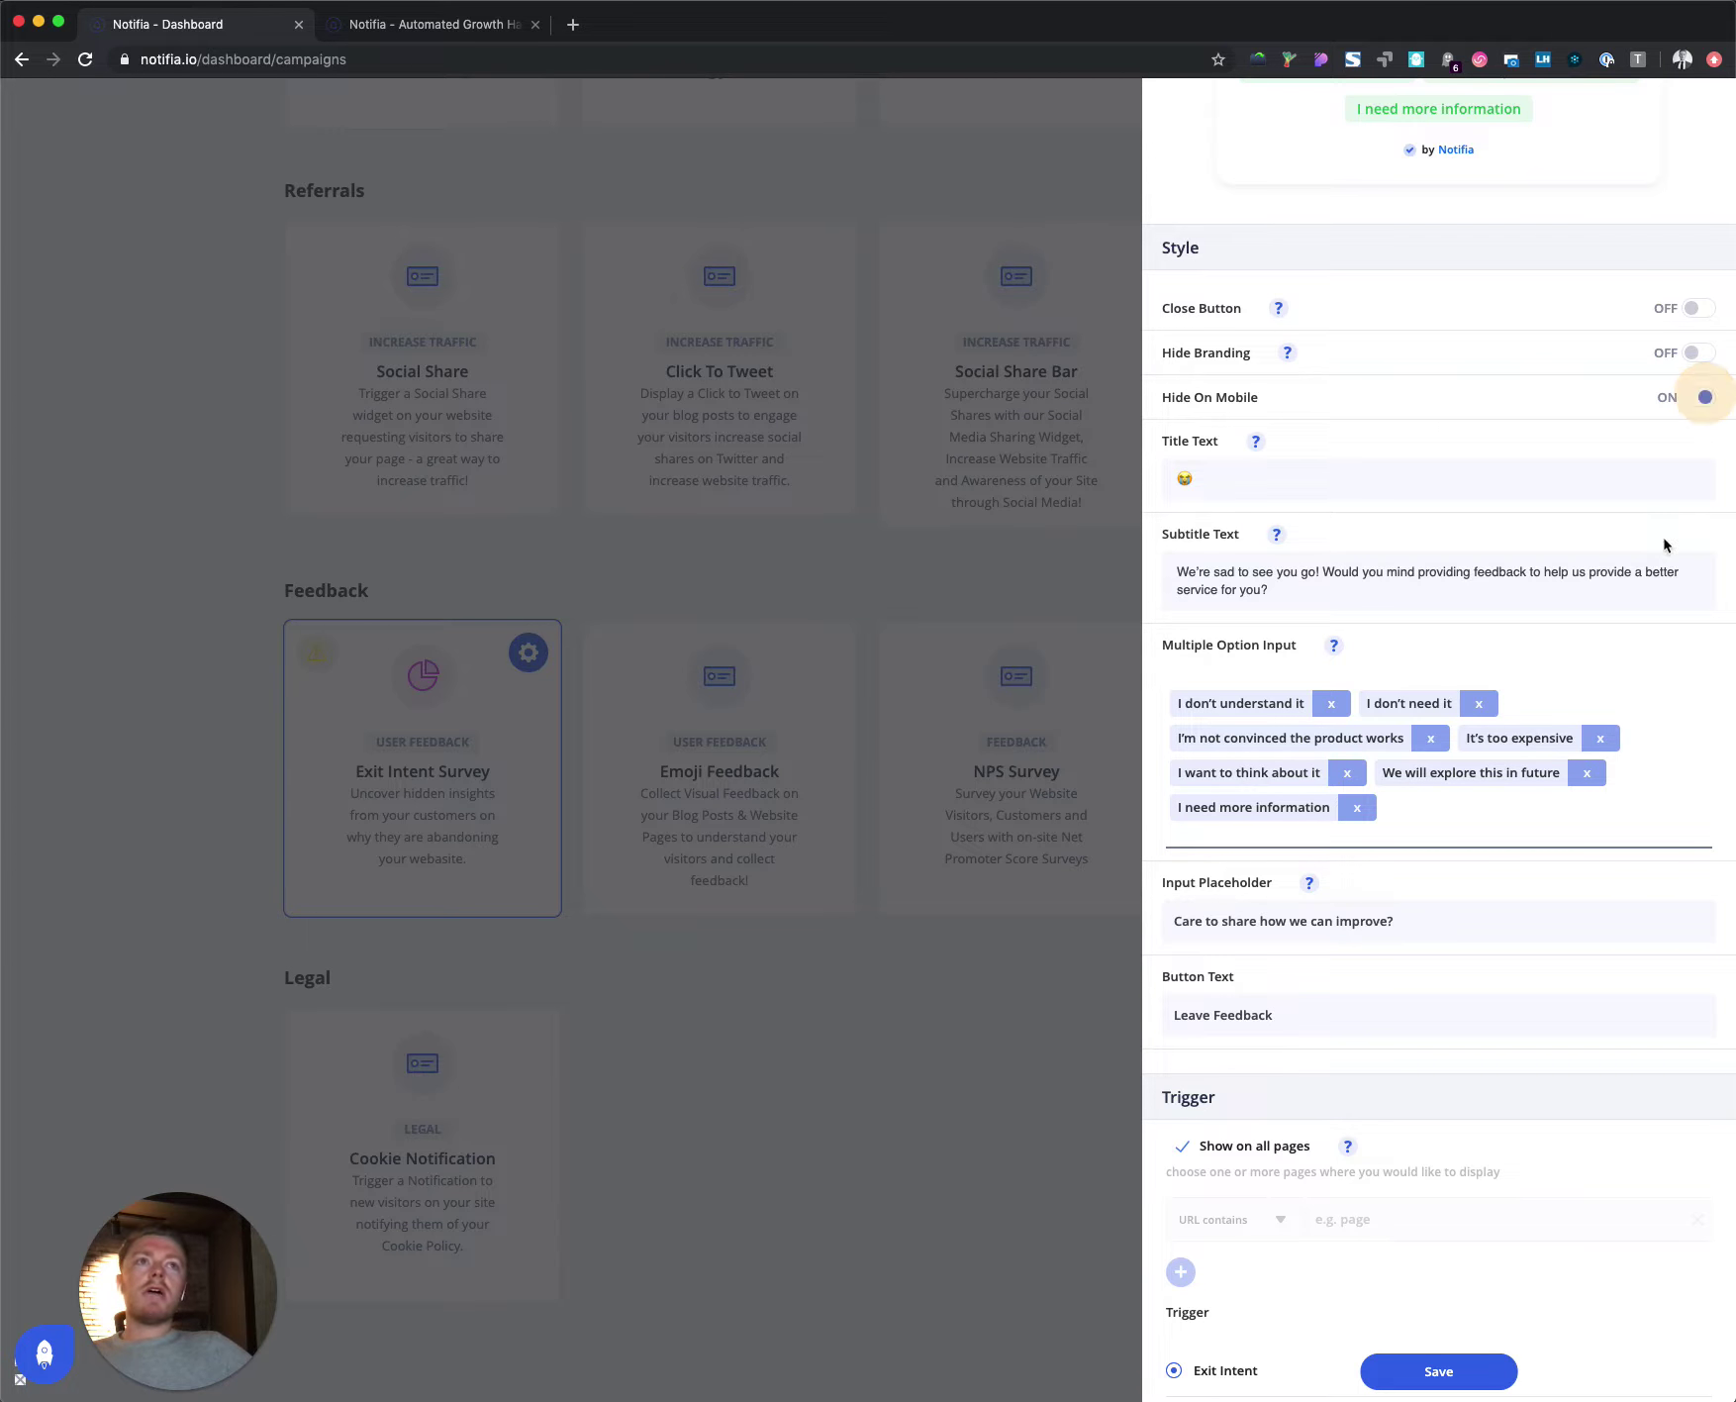
pyautogui.scroll(-3, 1642, 620)
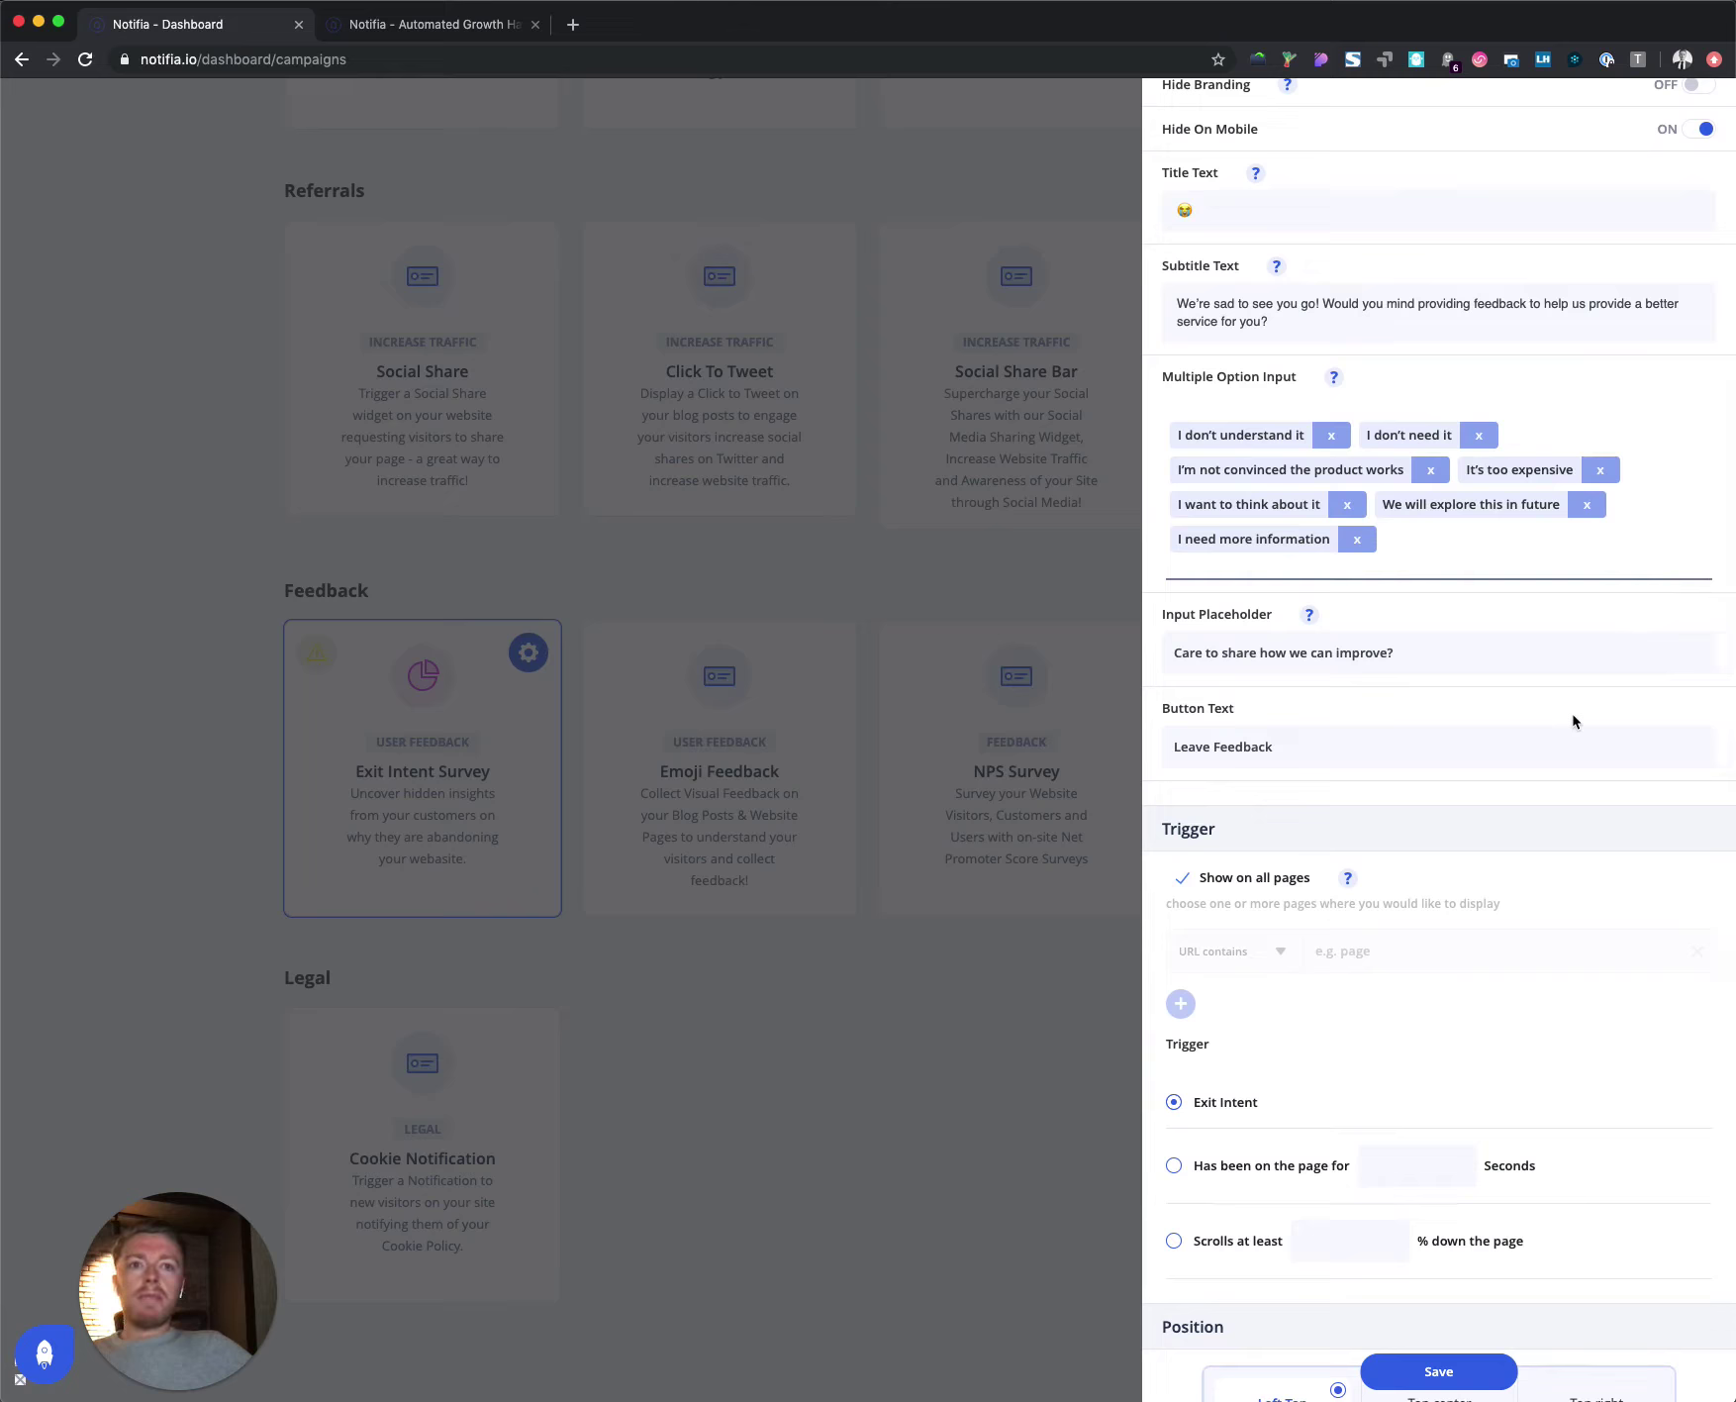
pyautogui.scroll(-3, 1408, 953)
pyautogui.click(1183, 635)
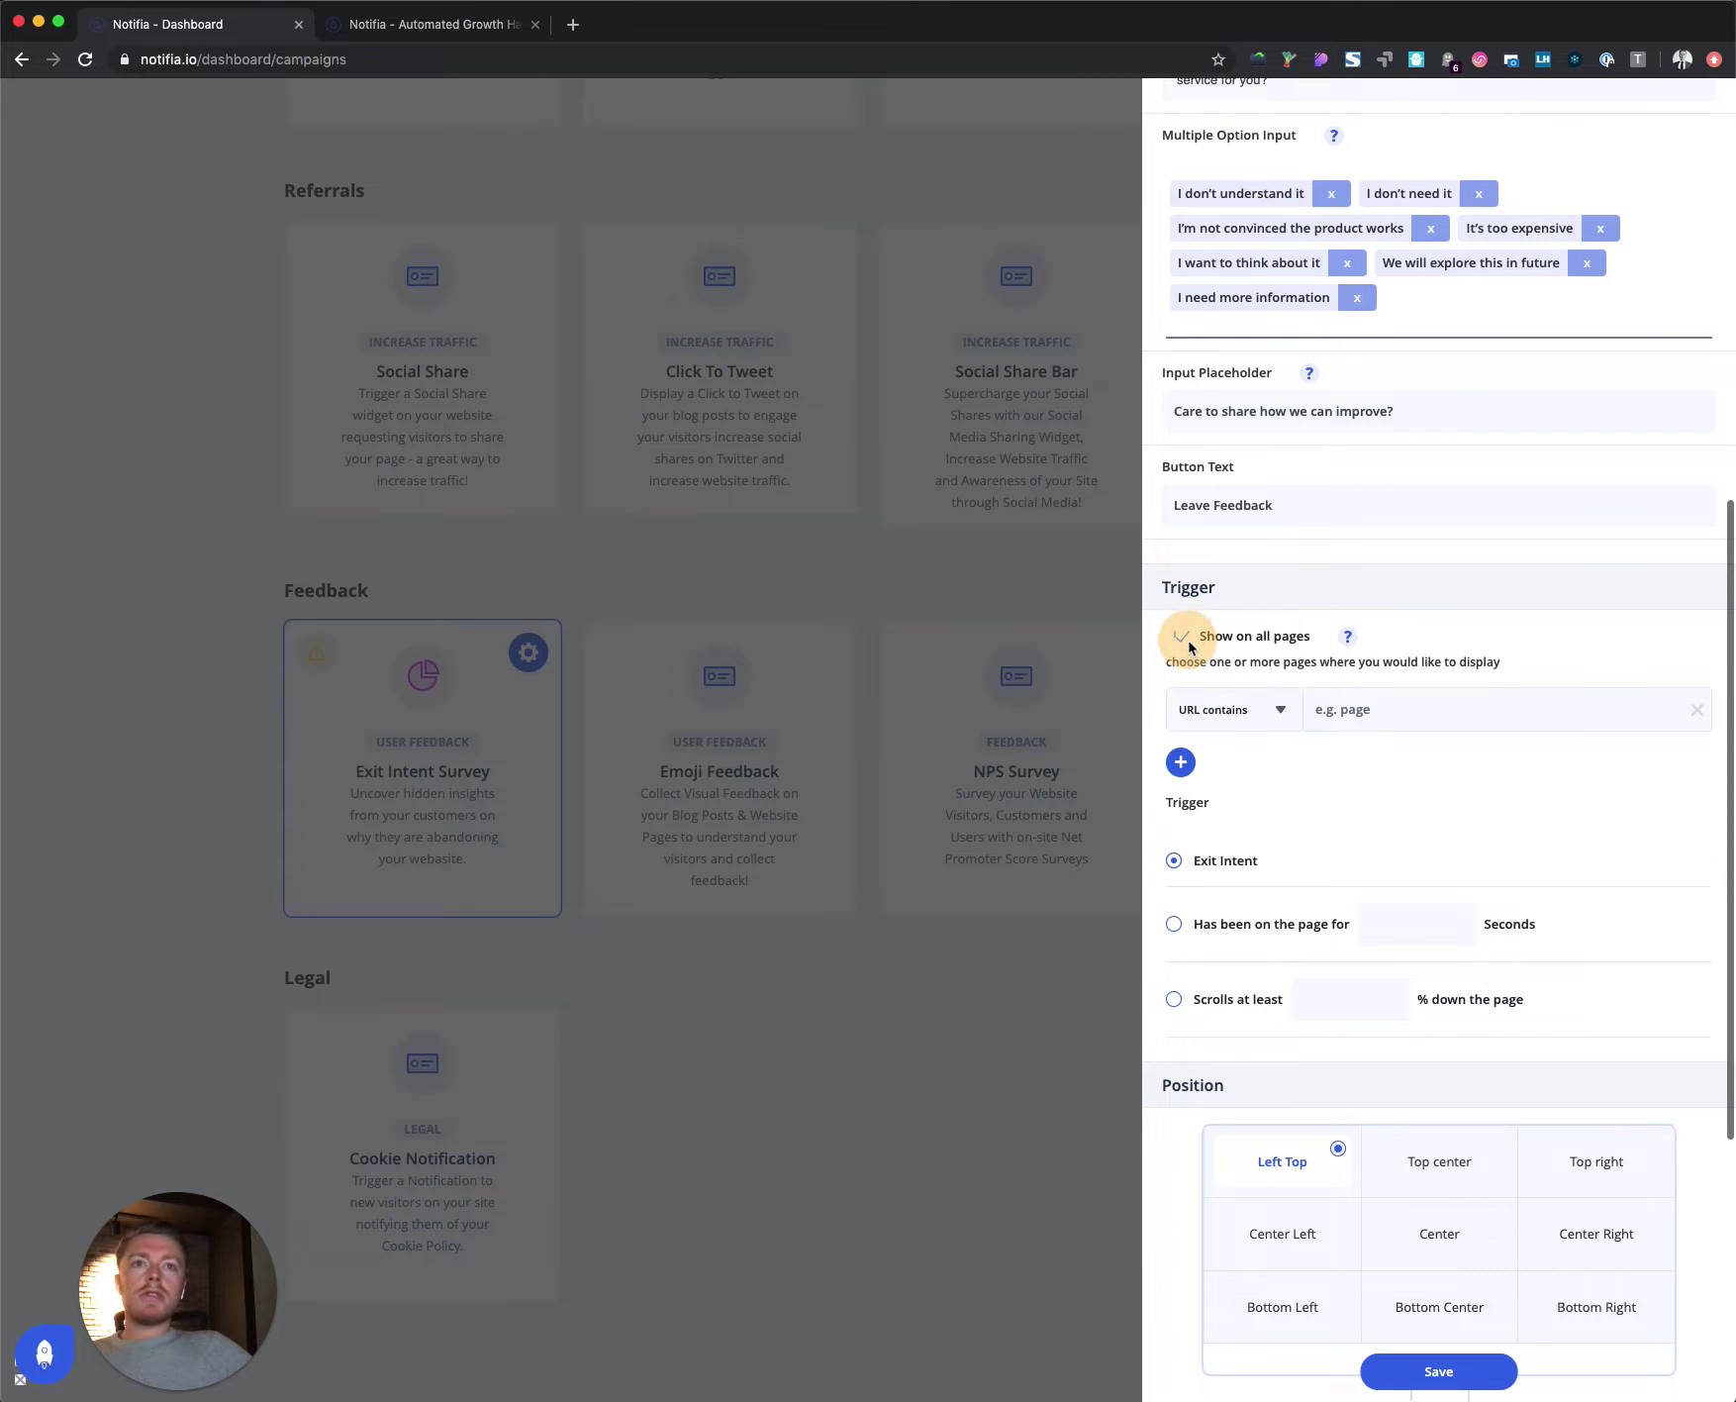
pyautogui.click(1239, 725)
pyautogui.click(1376, 709)
pyautogui.write('f')
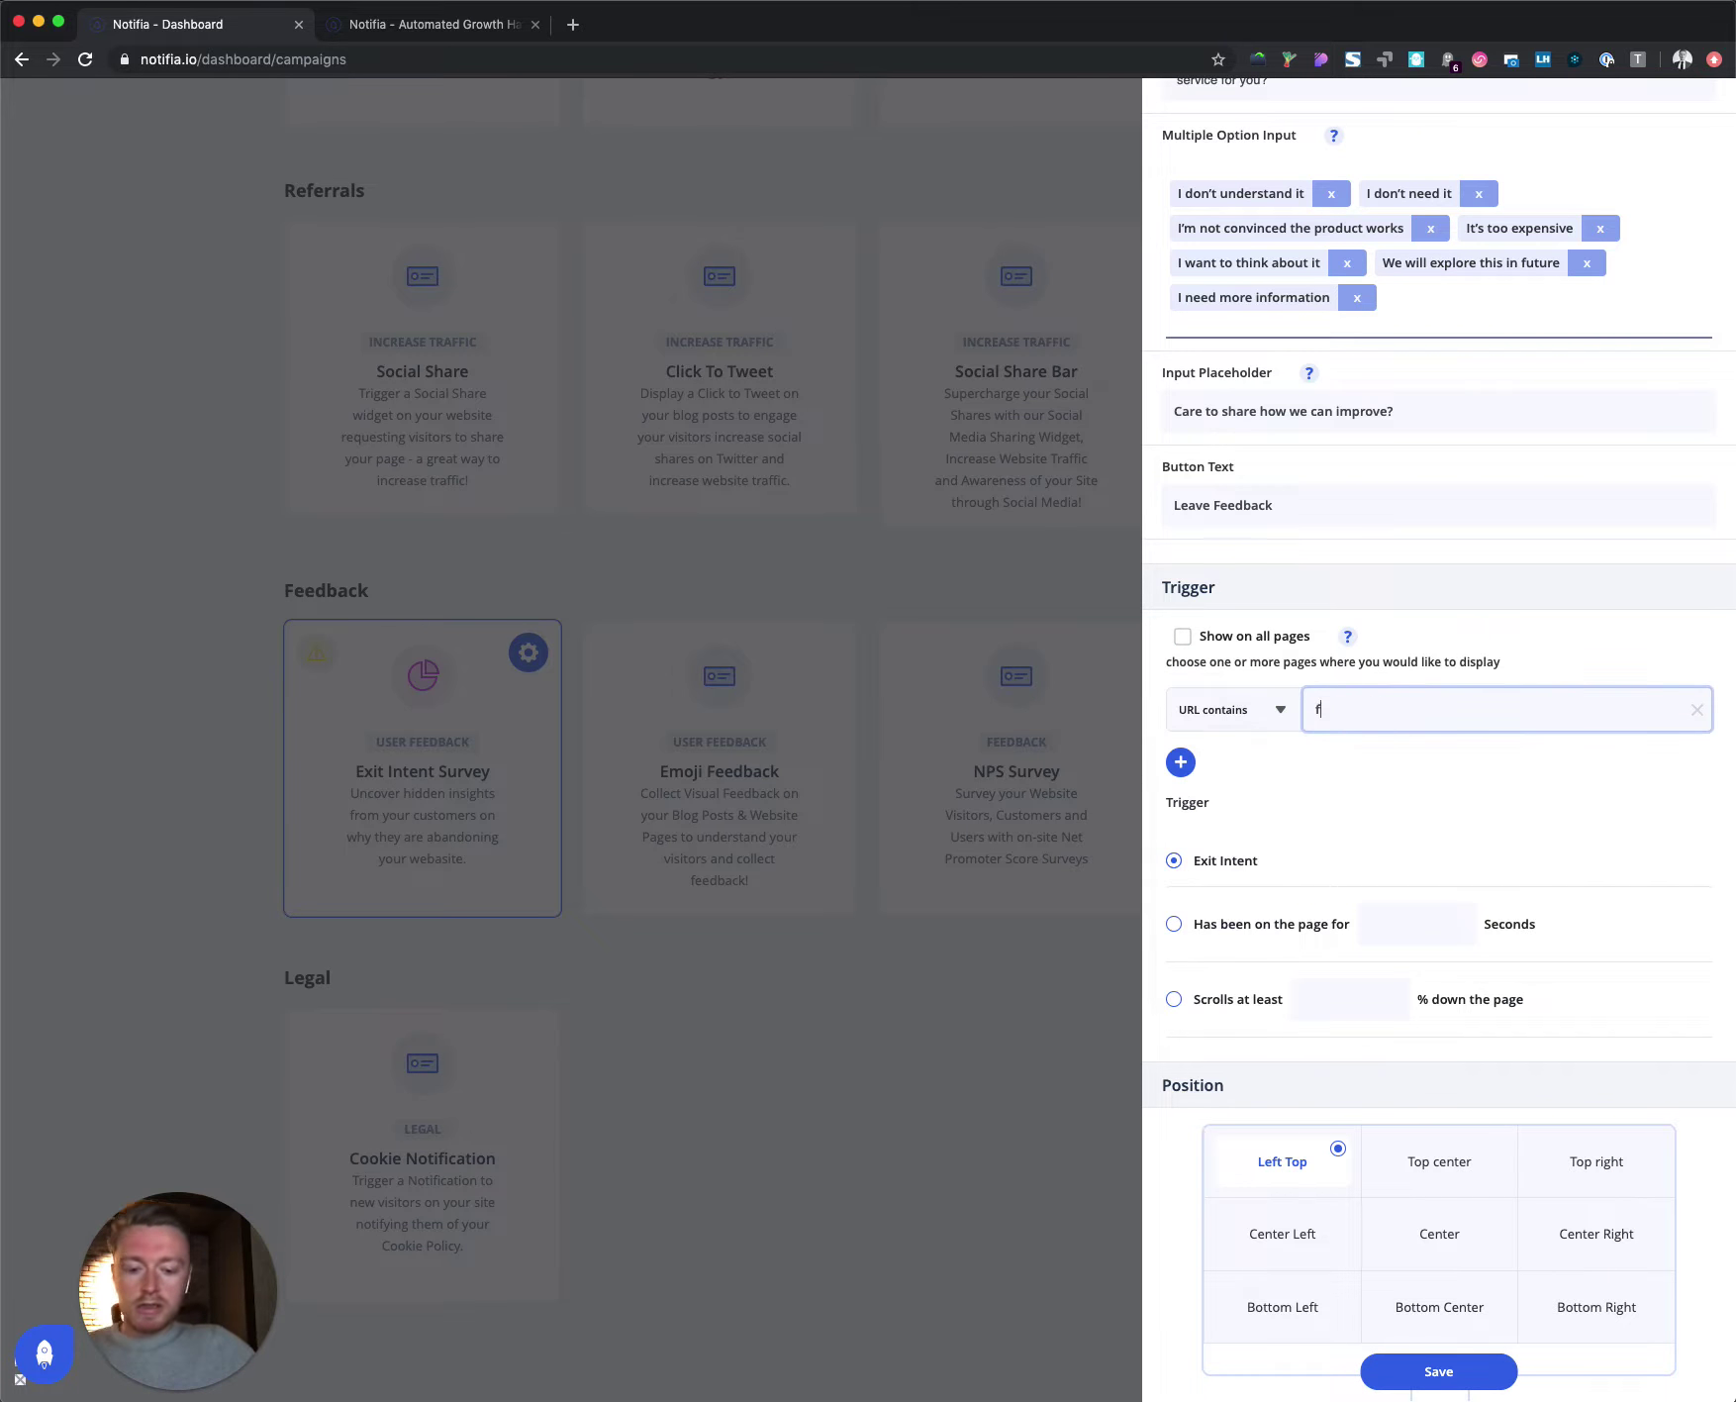
pyautogui.write('eatures')
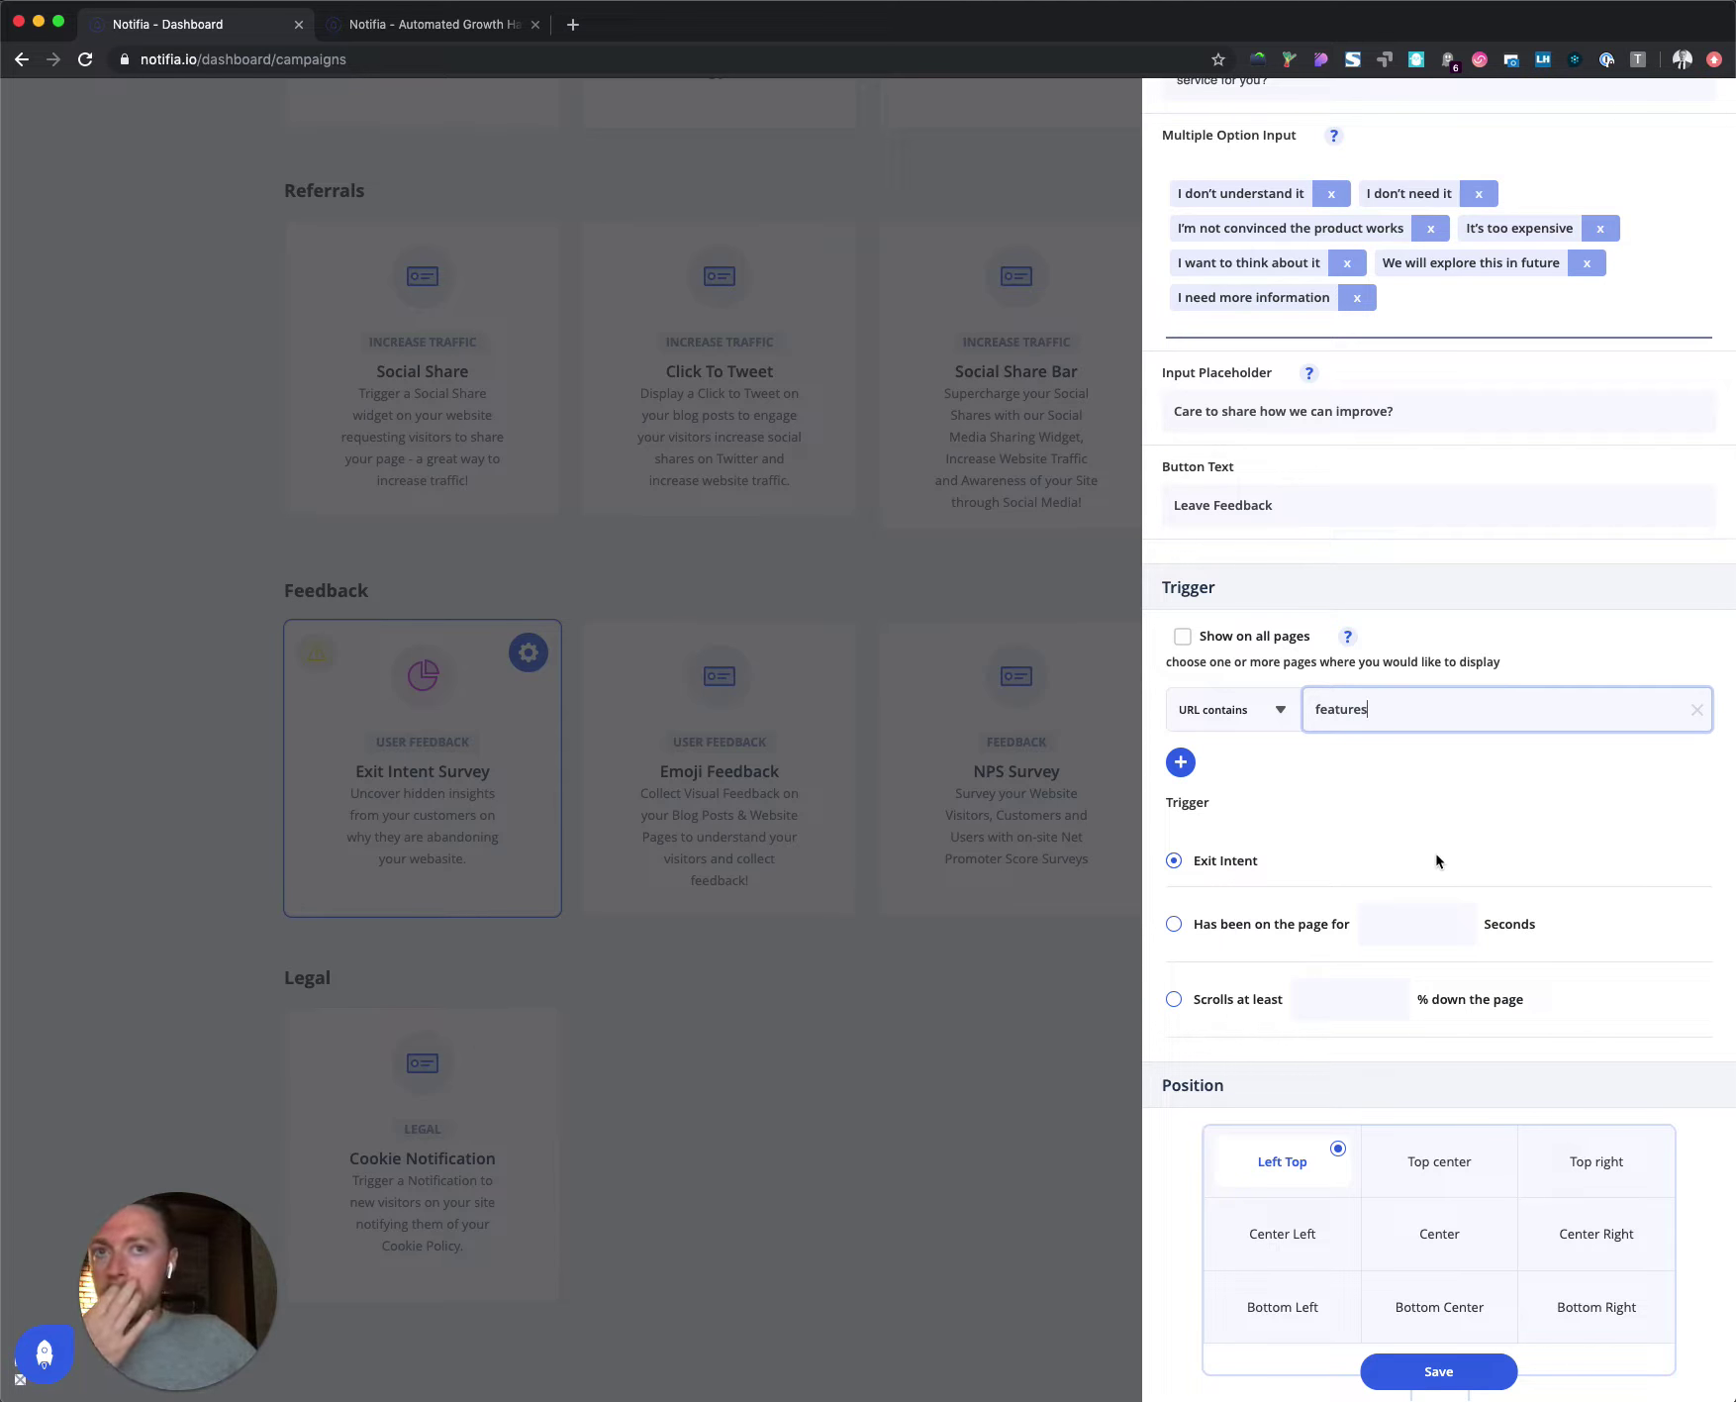
# Step: Center the popup, send survey responses to an email address, and save the settings
pyautogui.scroll(-3, 1435, 933)
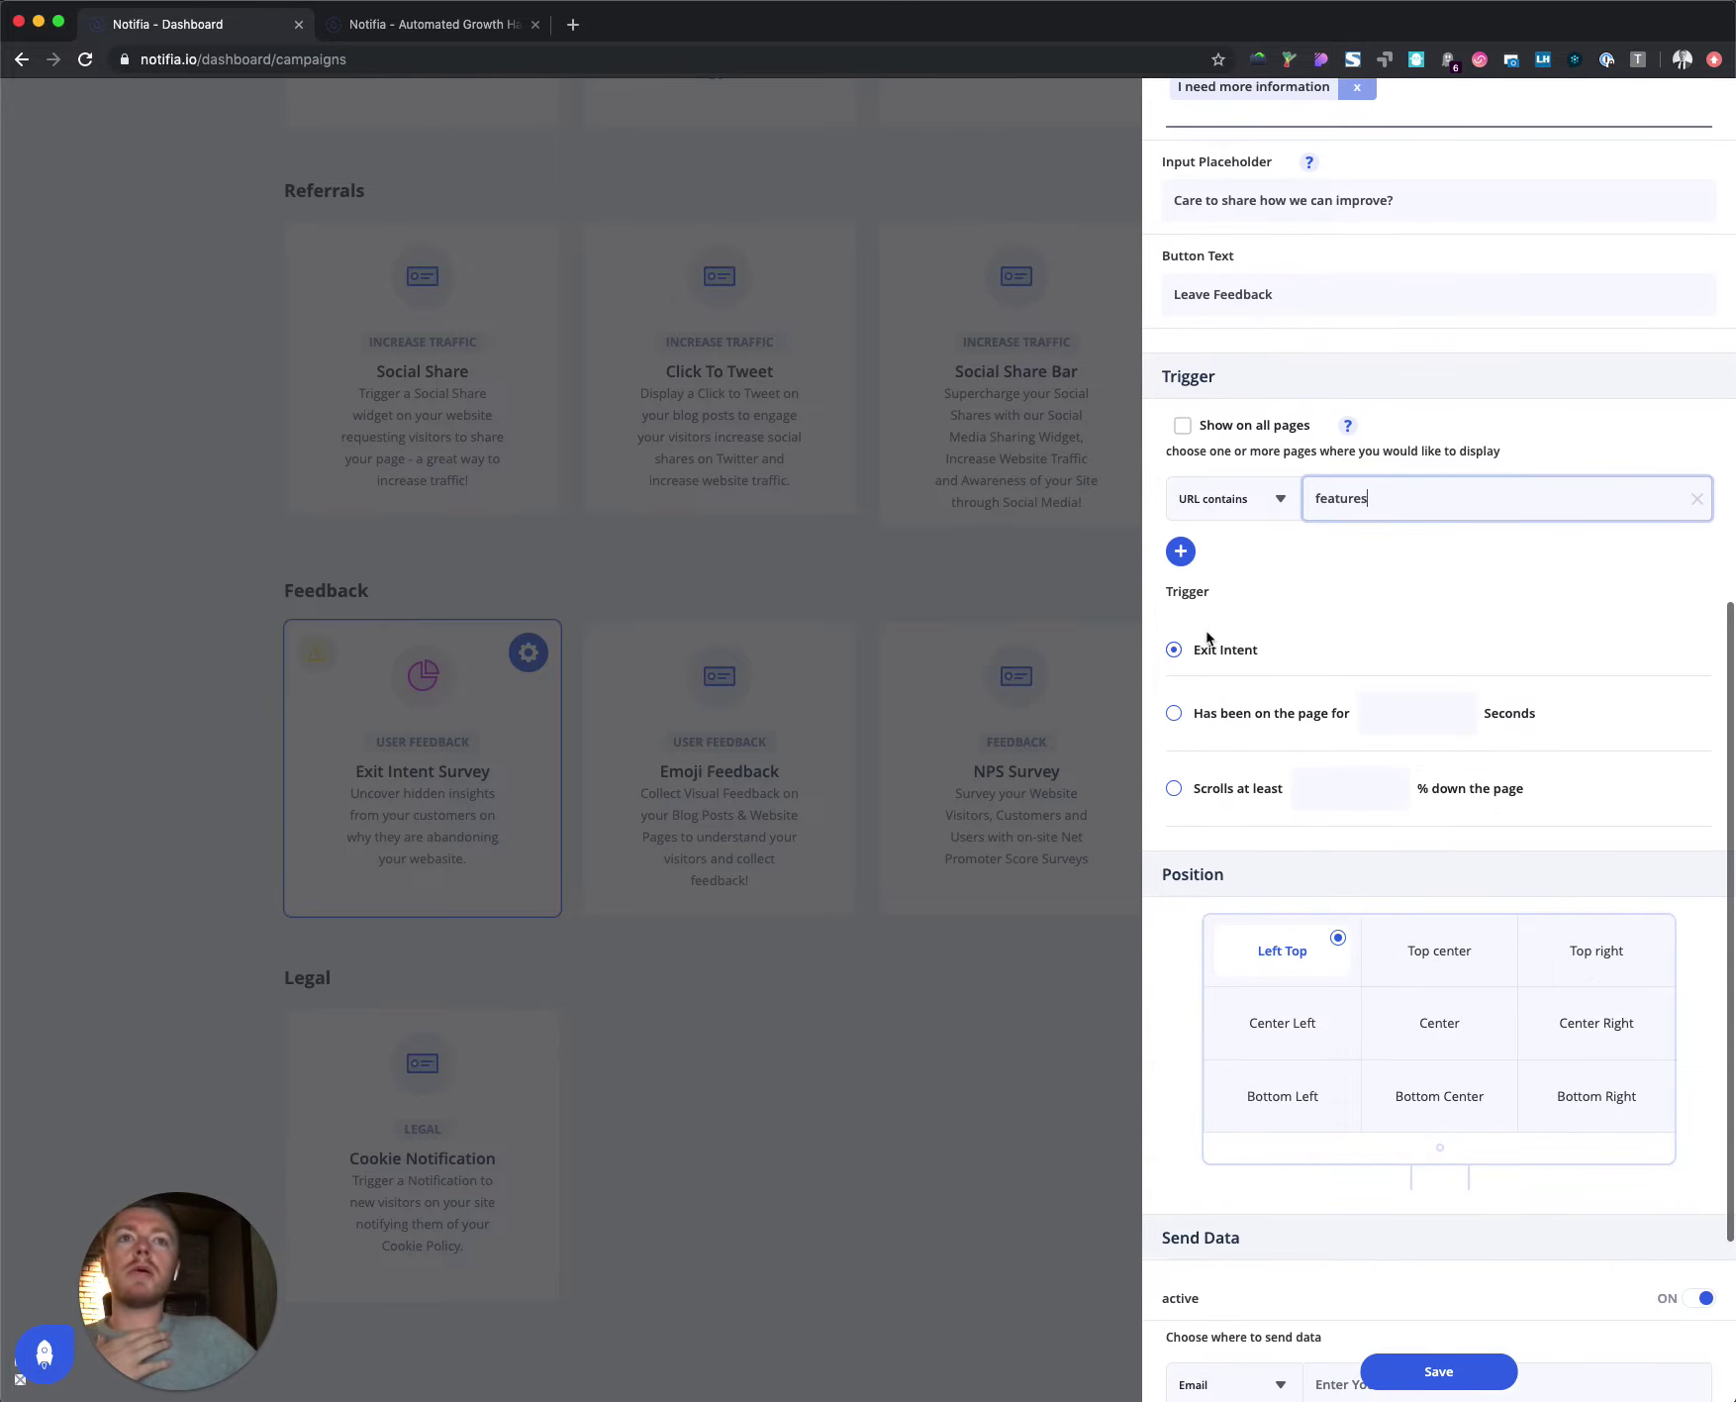
pyautogui.click(1445, 1017)
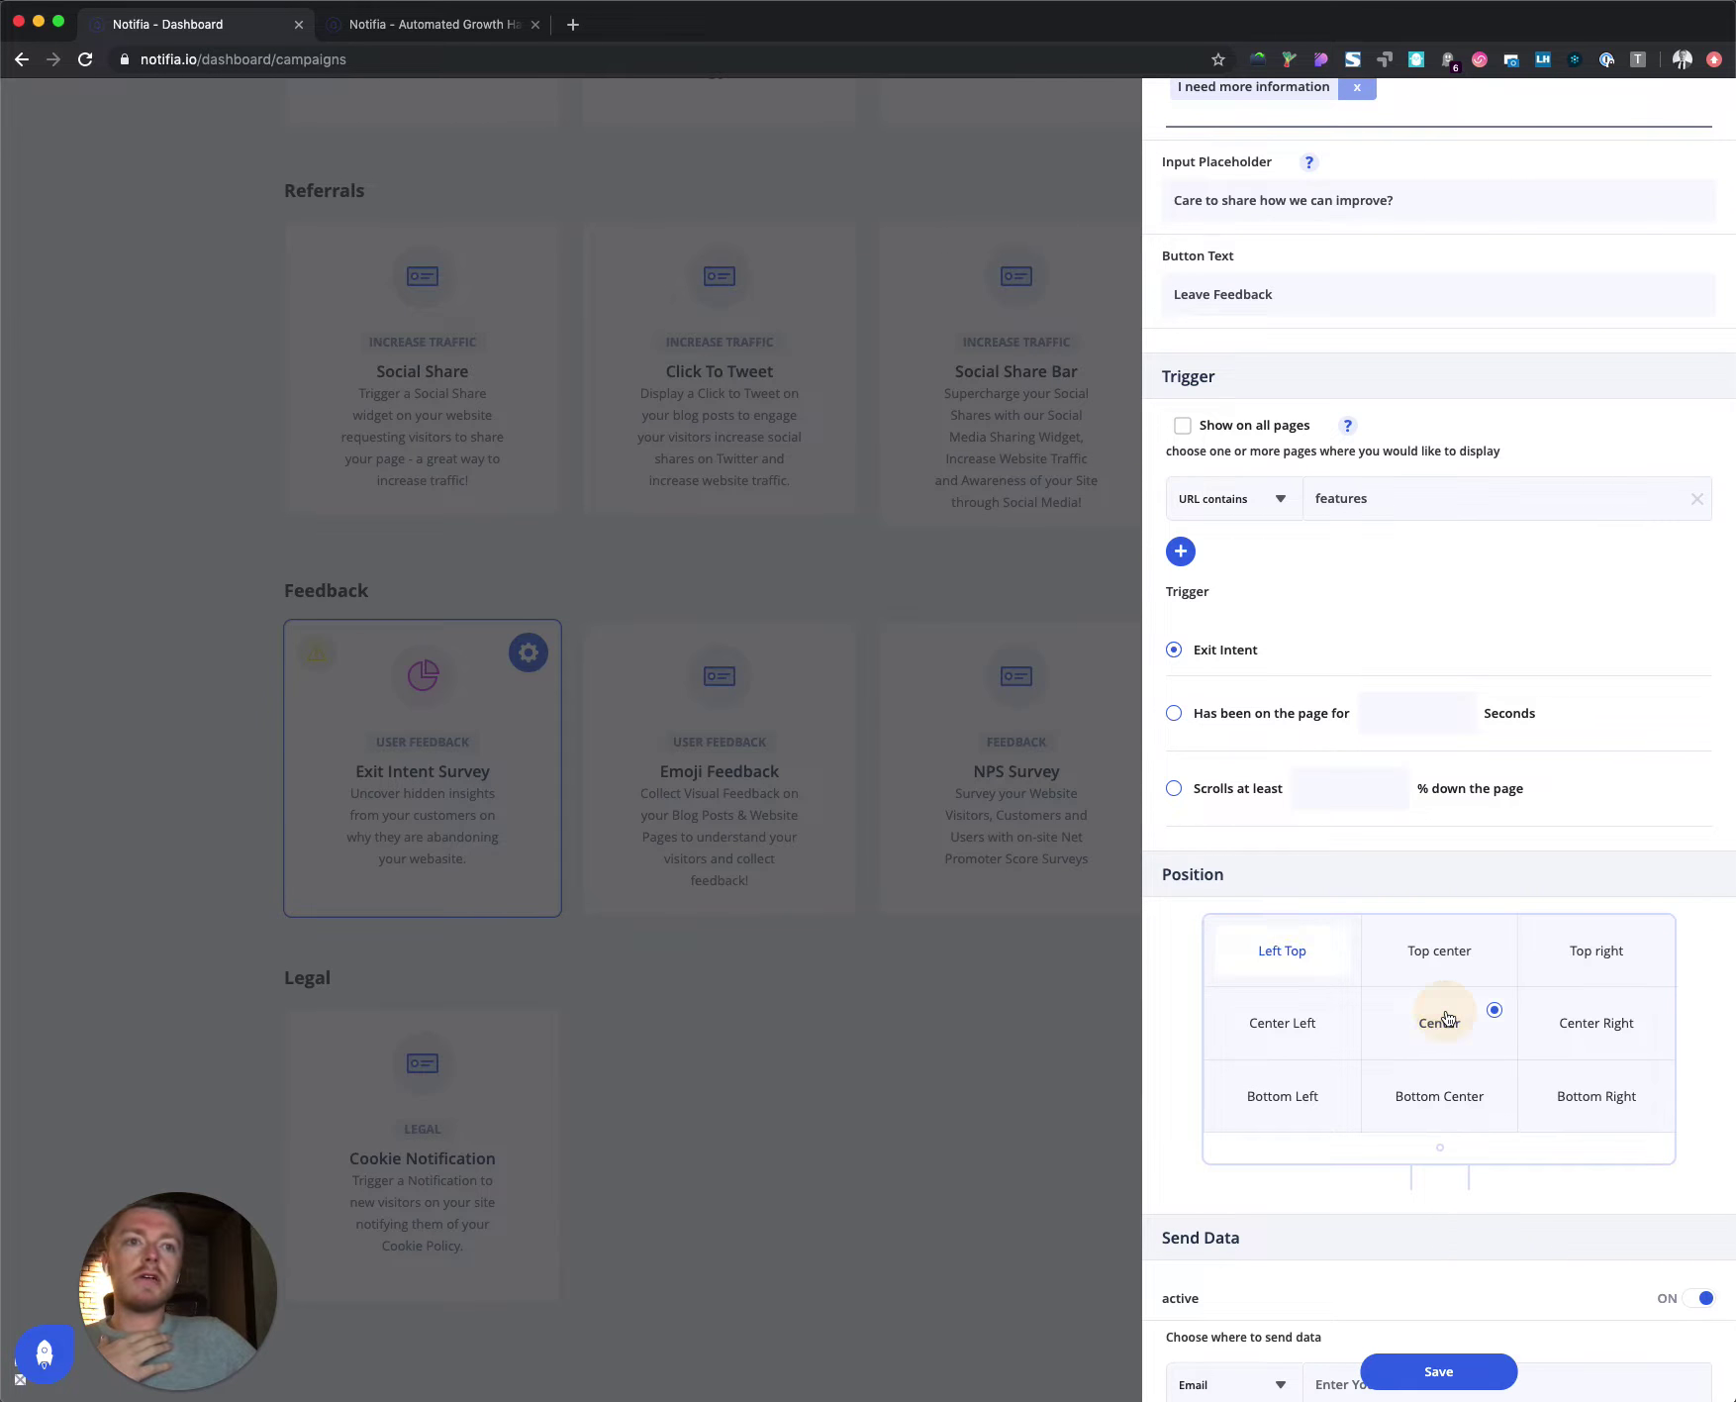
pyautogui.scroll(-5, 1447, 1018)
pyautogui.click(1396, 1051)
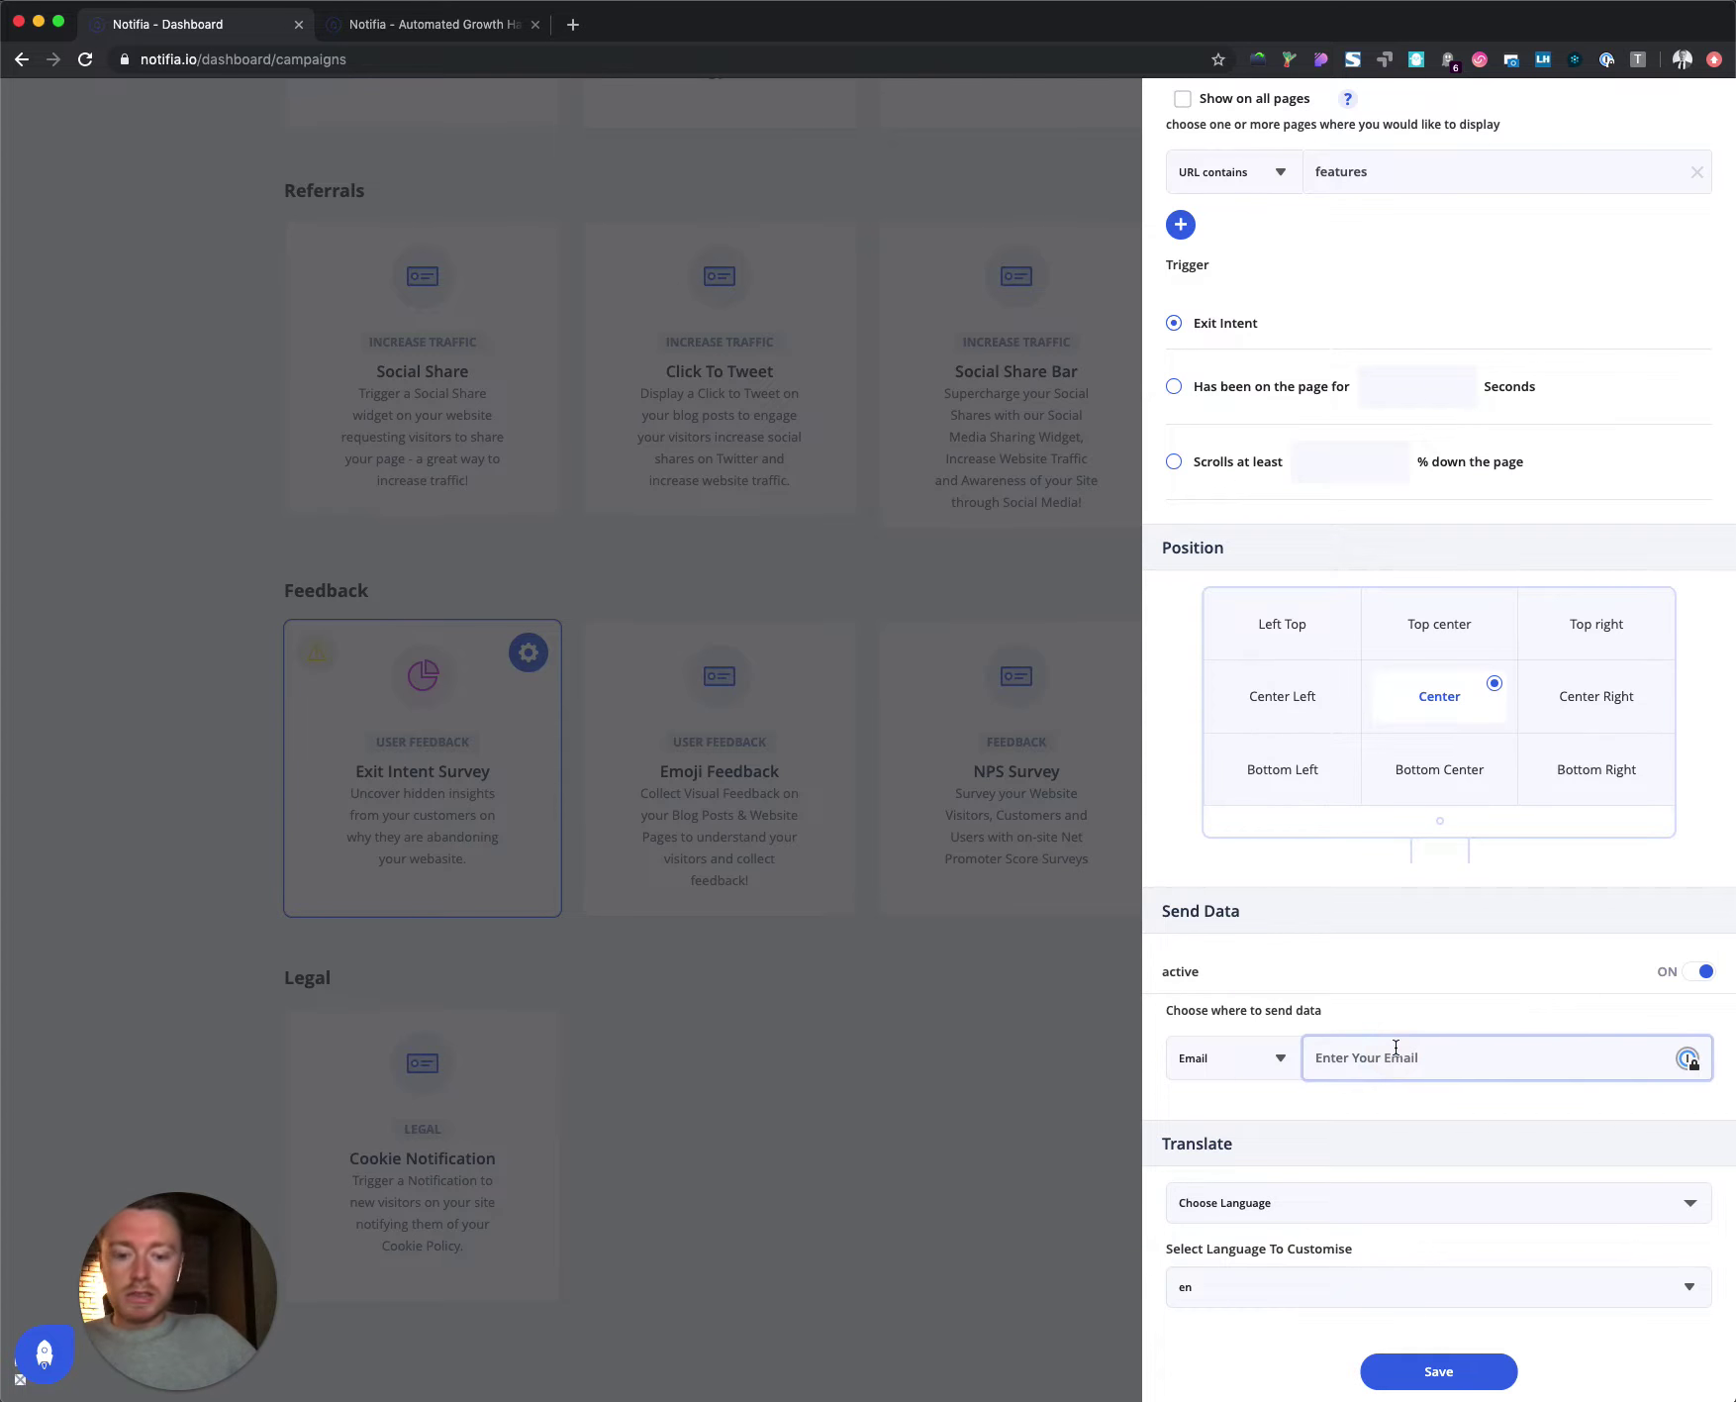
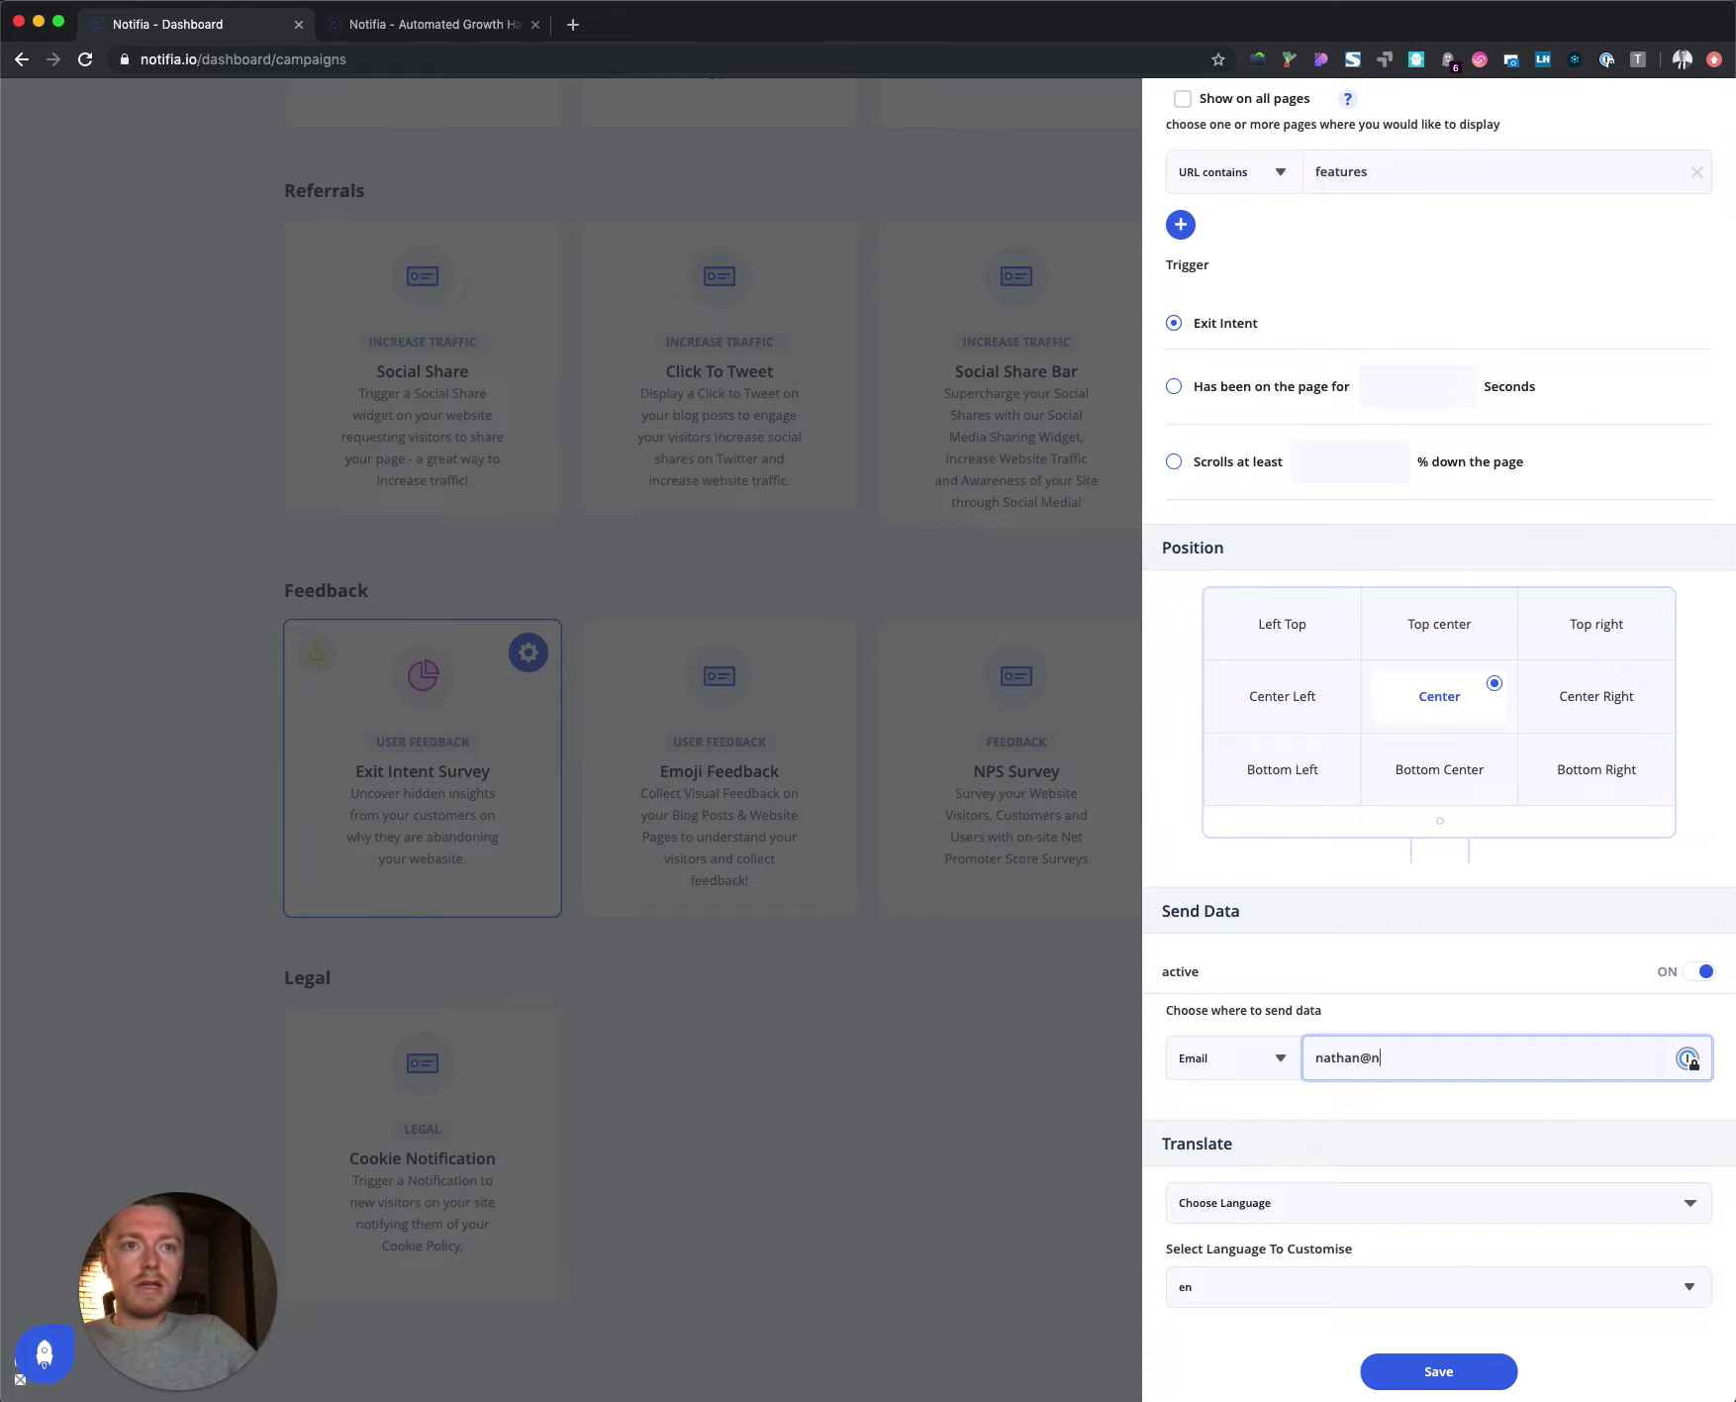
pyautogui.click(1235, 1063)
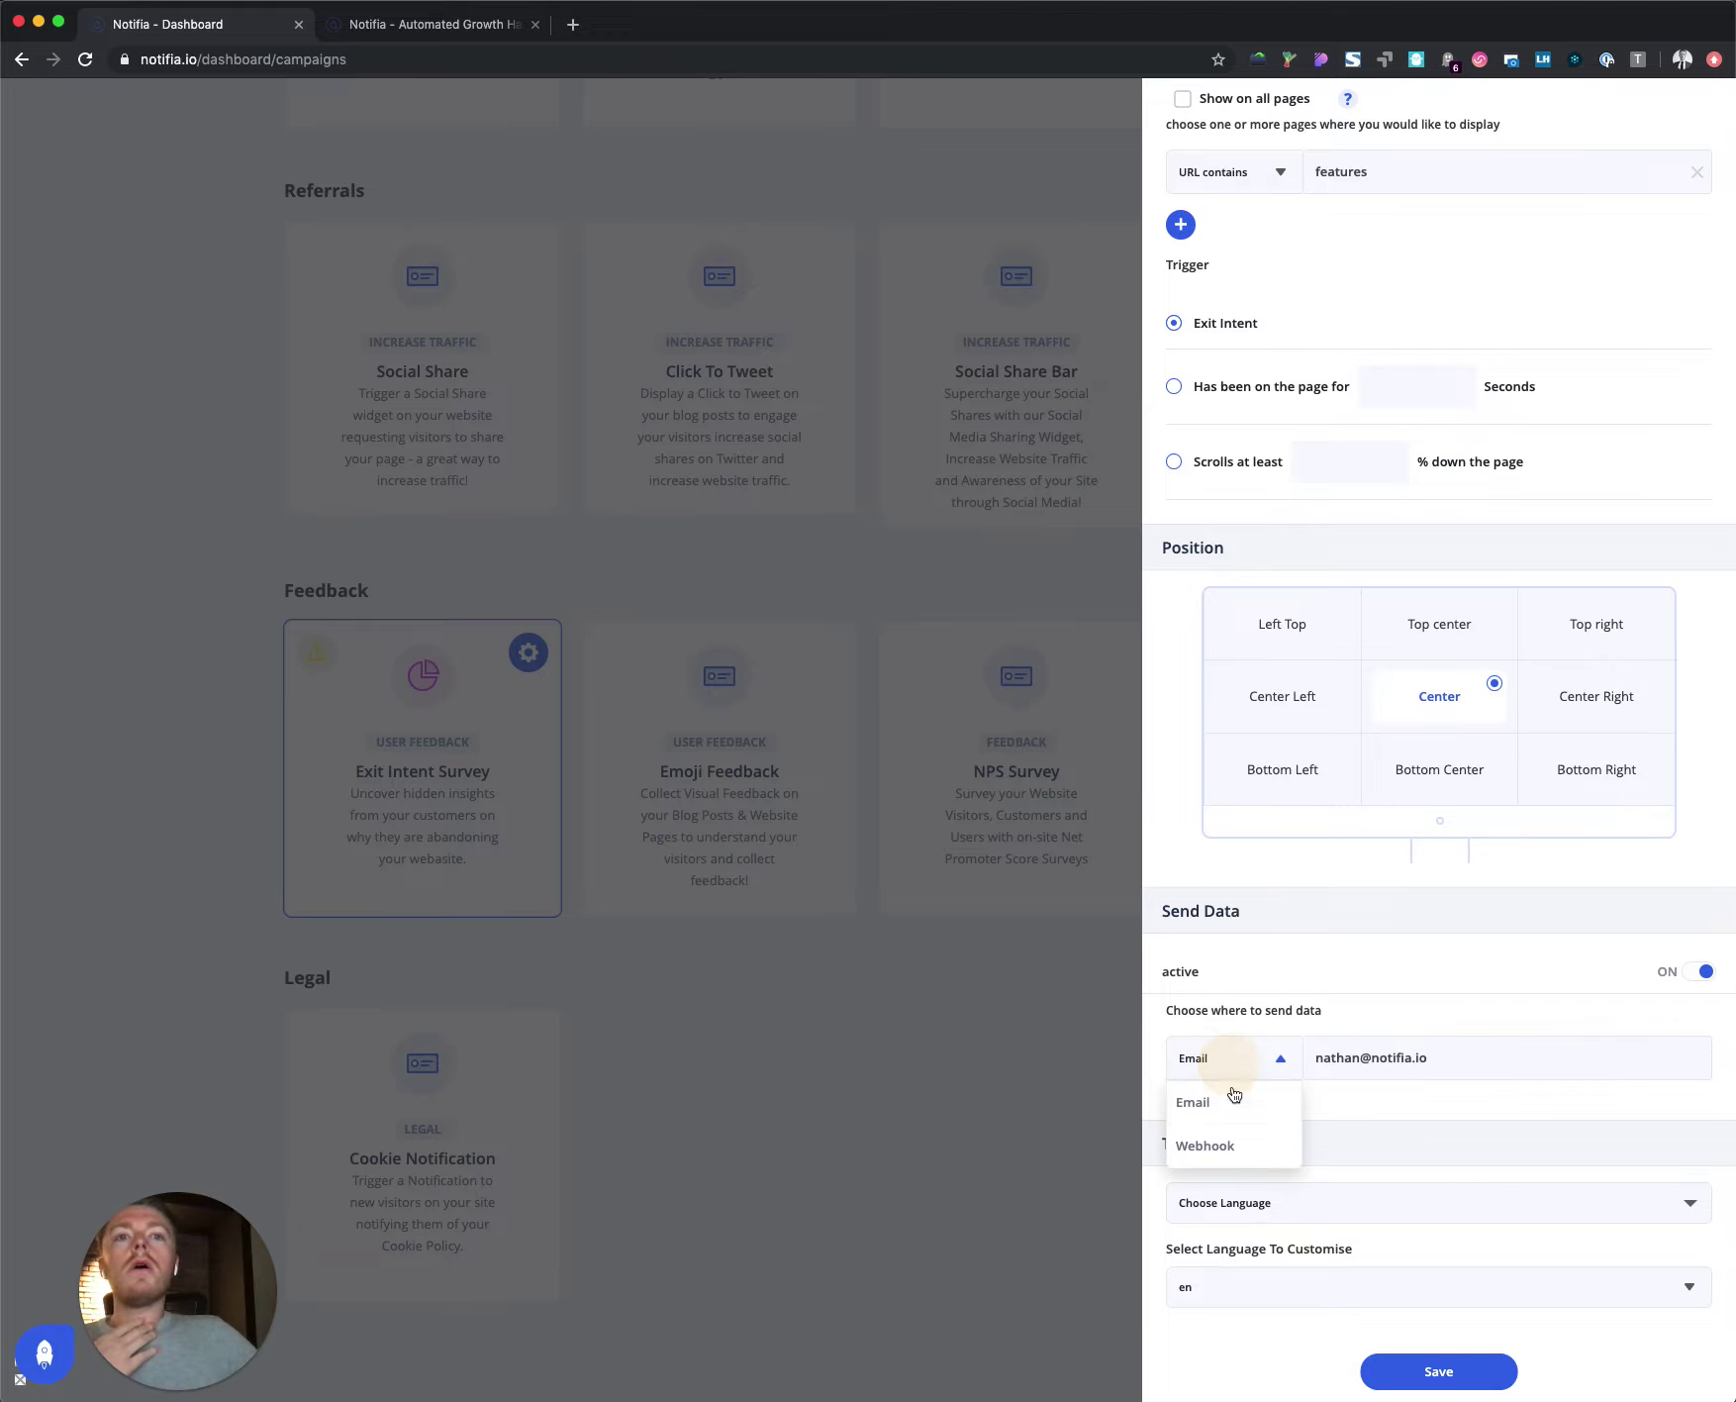
pyautogui.click(1437, 1061)
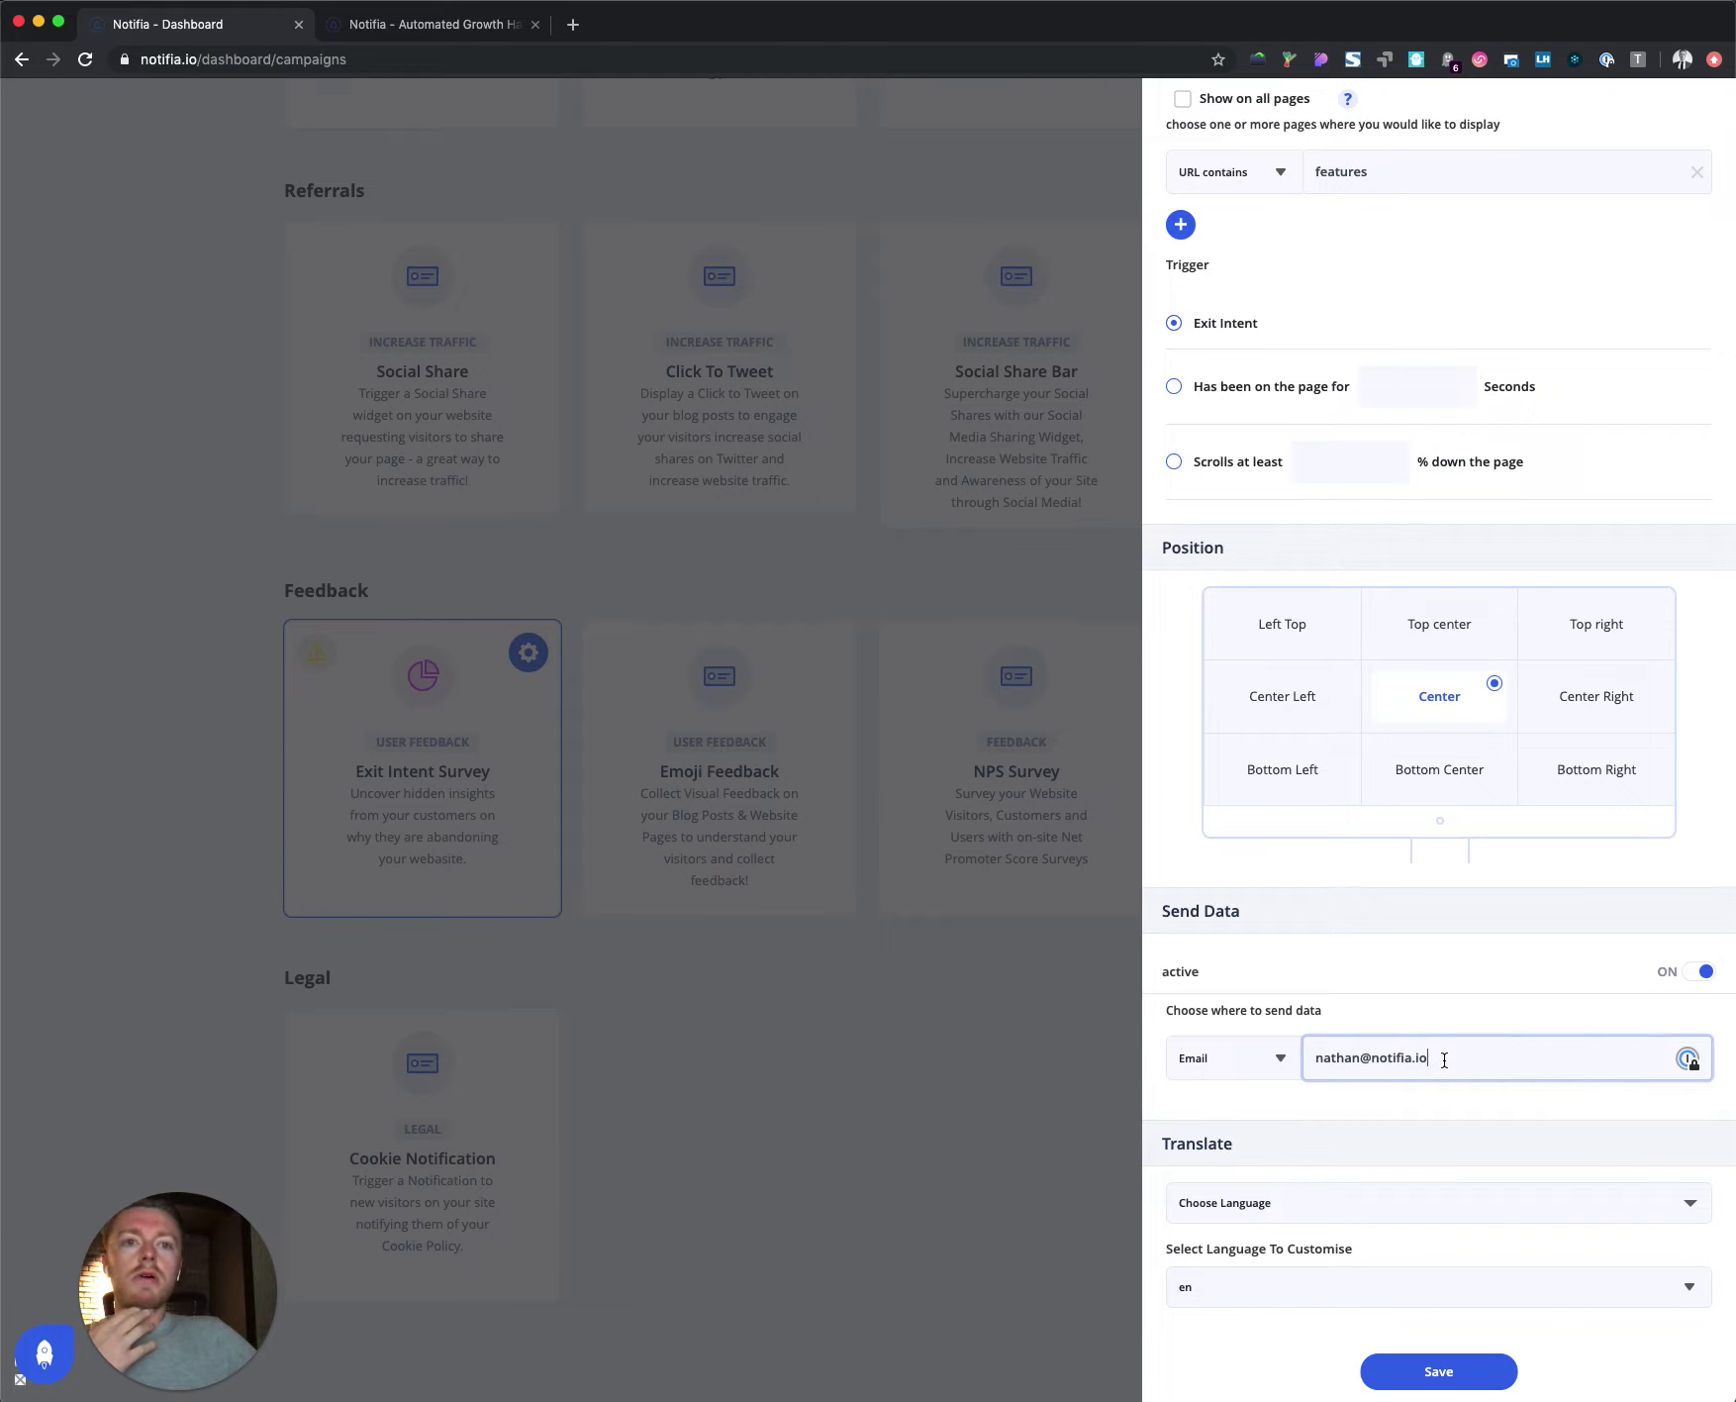
pyautogui.click(1438, 1371)
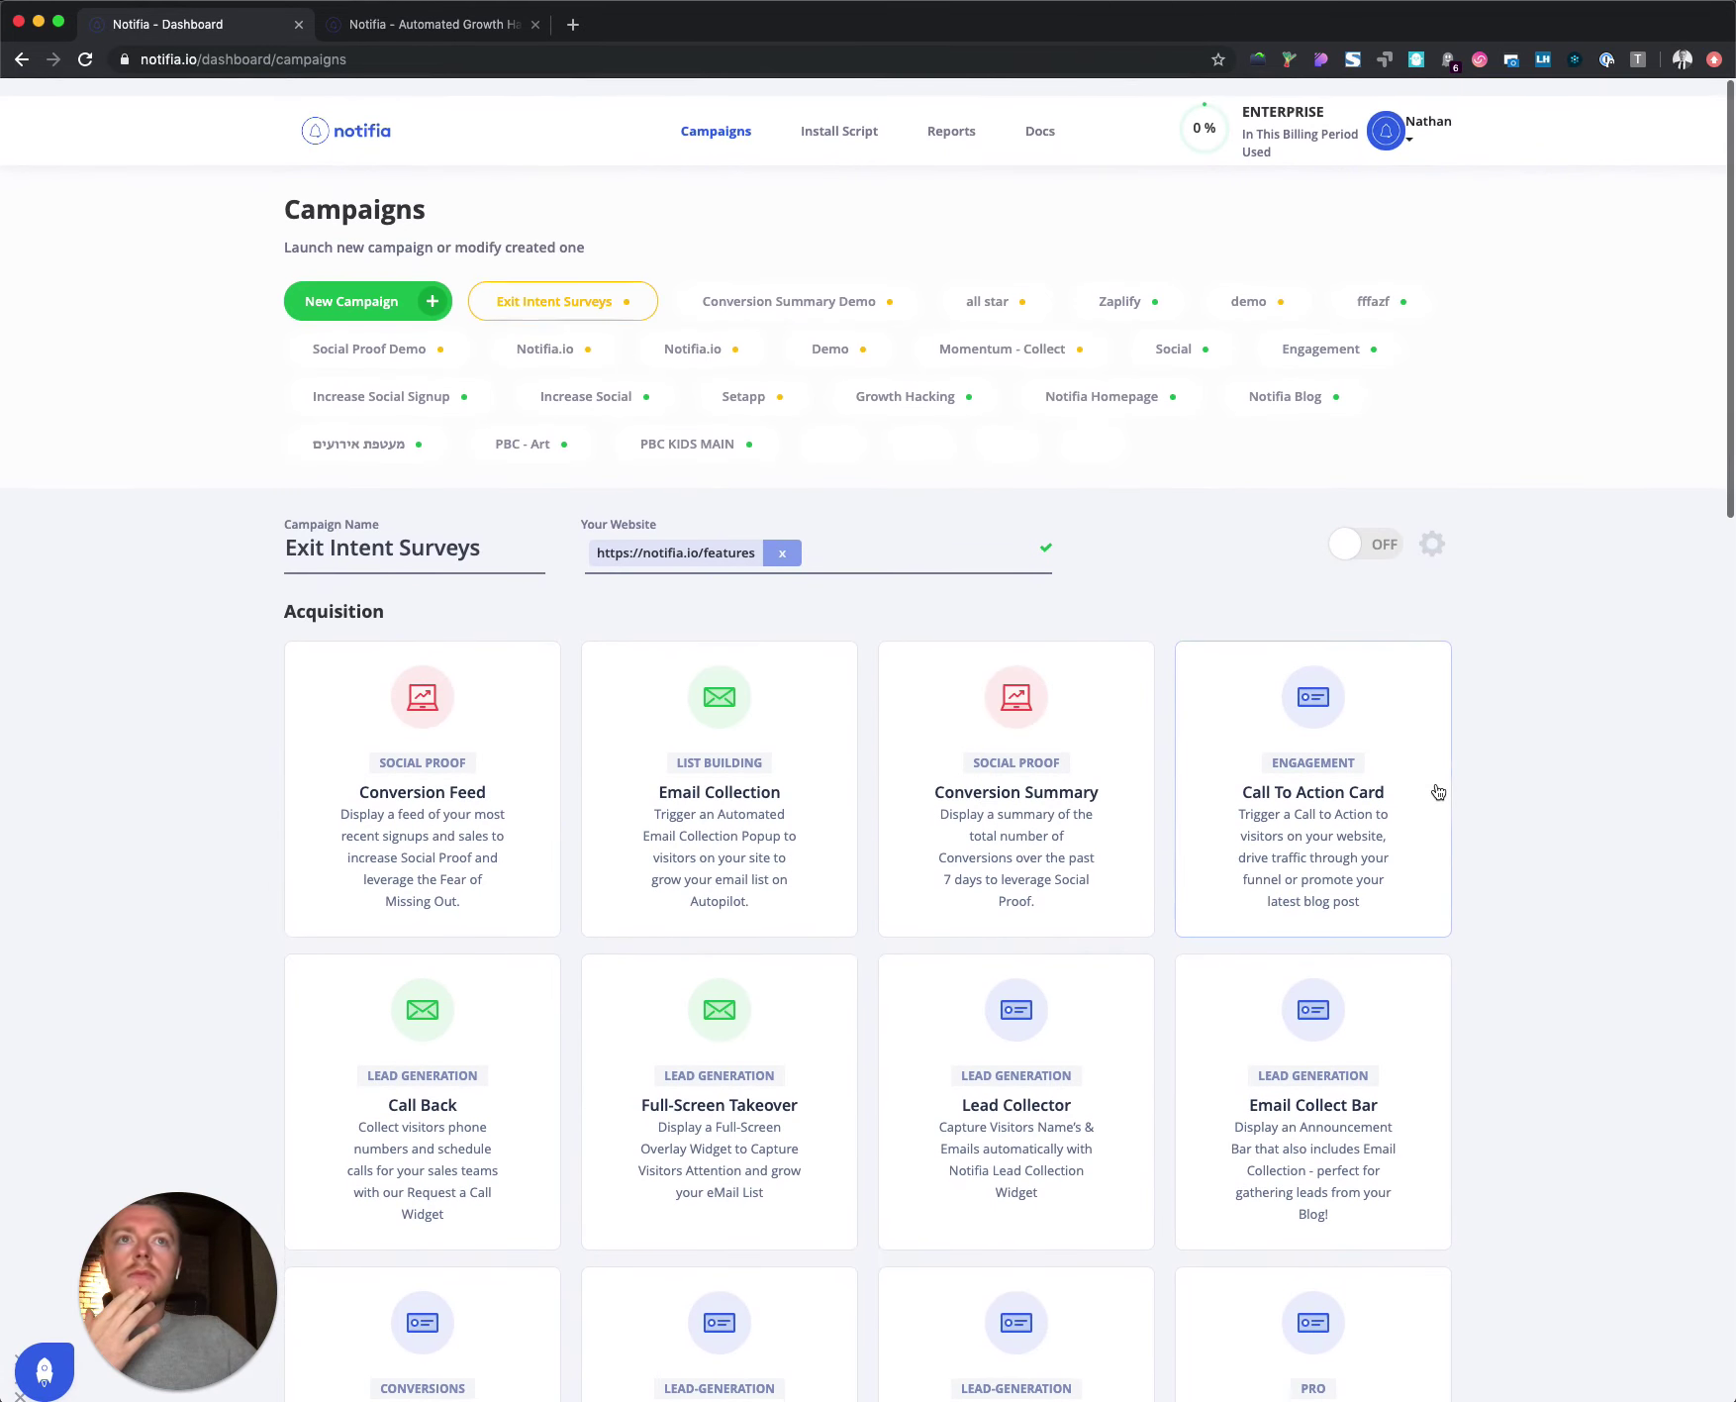
# Step: Turn the Exit Intent Surveys campaign on and trigger its centered popup on notifia.io/features
pyautogui.click(1385, 542)
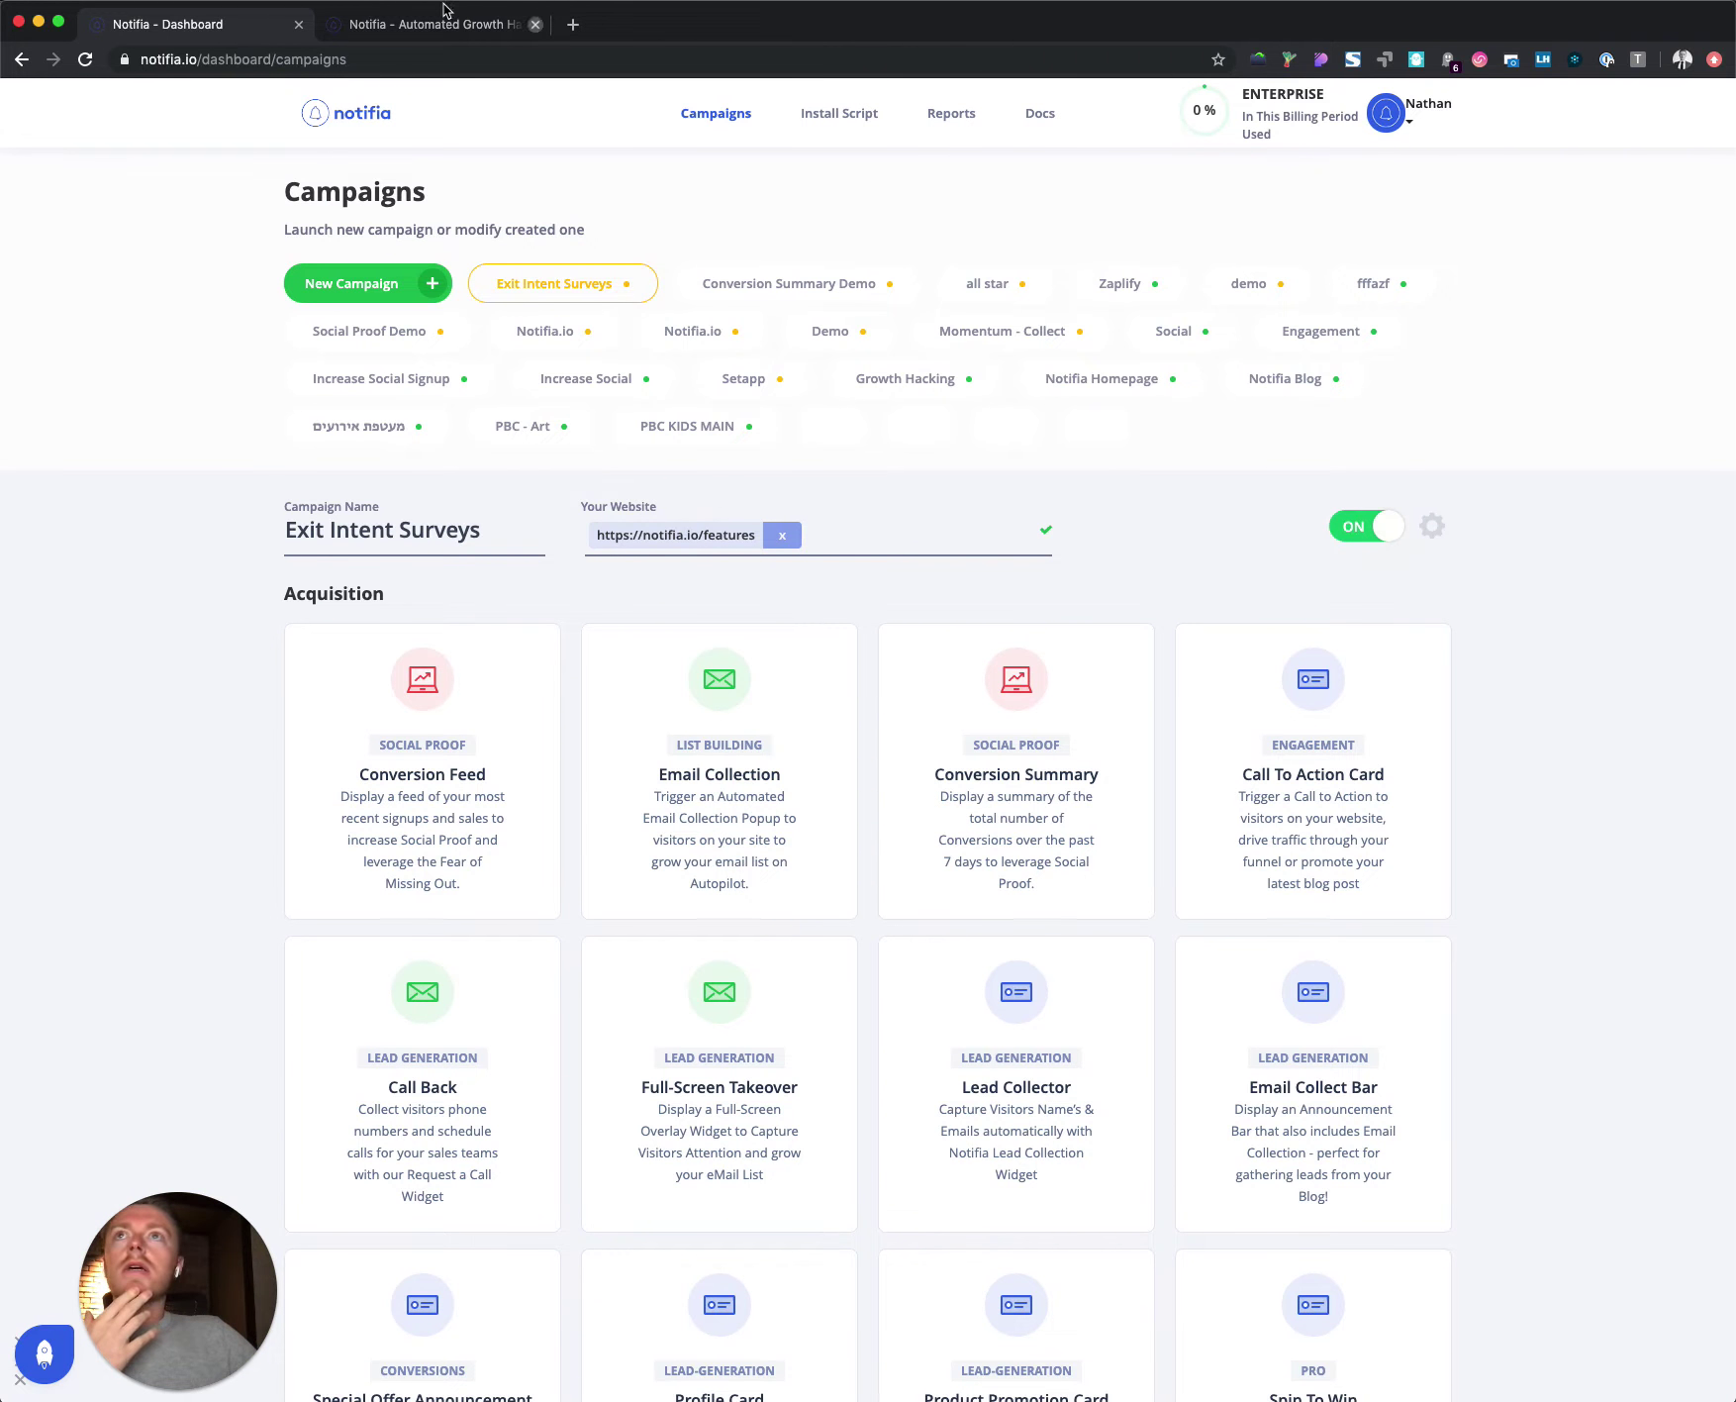
pyautogui.click(380, 33)
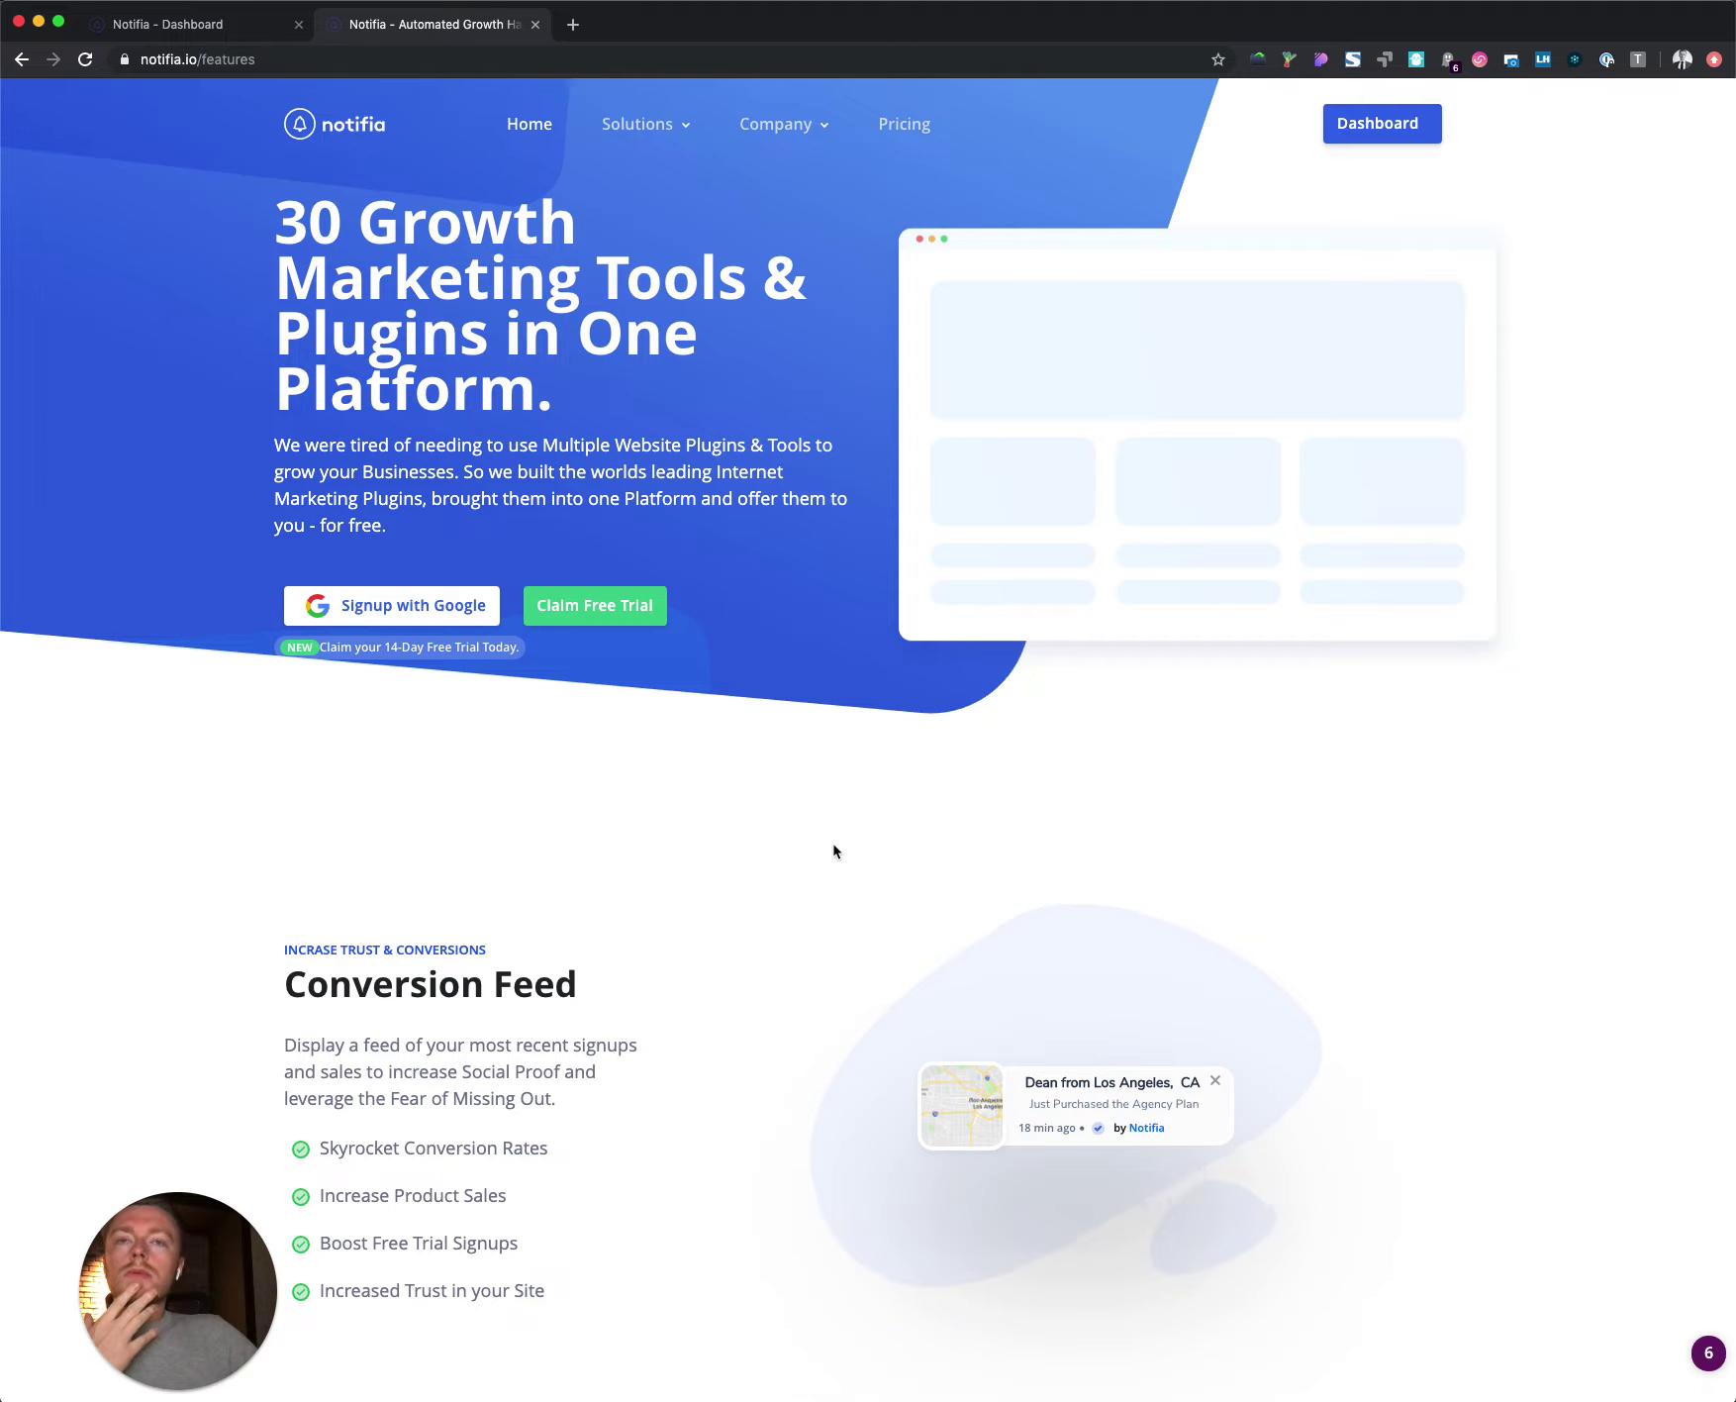
pyautogui.scroll(-4, 832, 842)
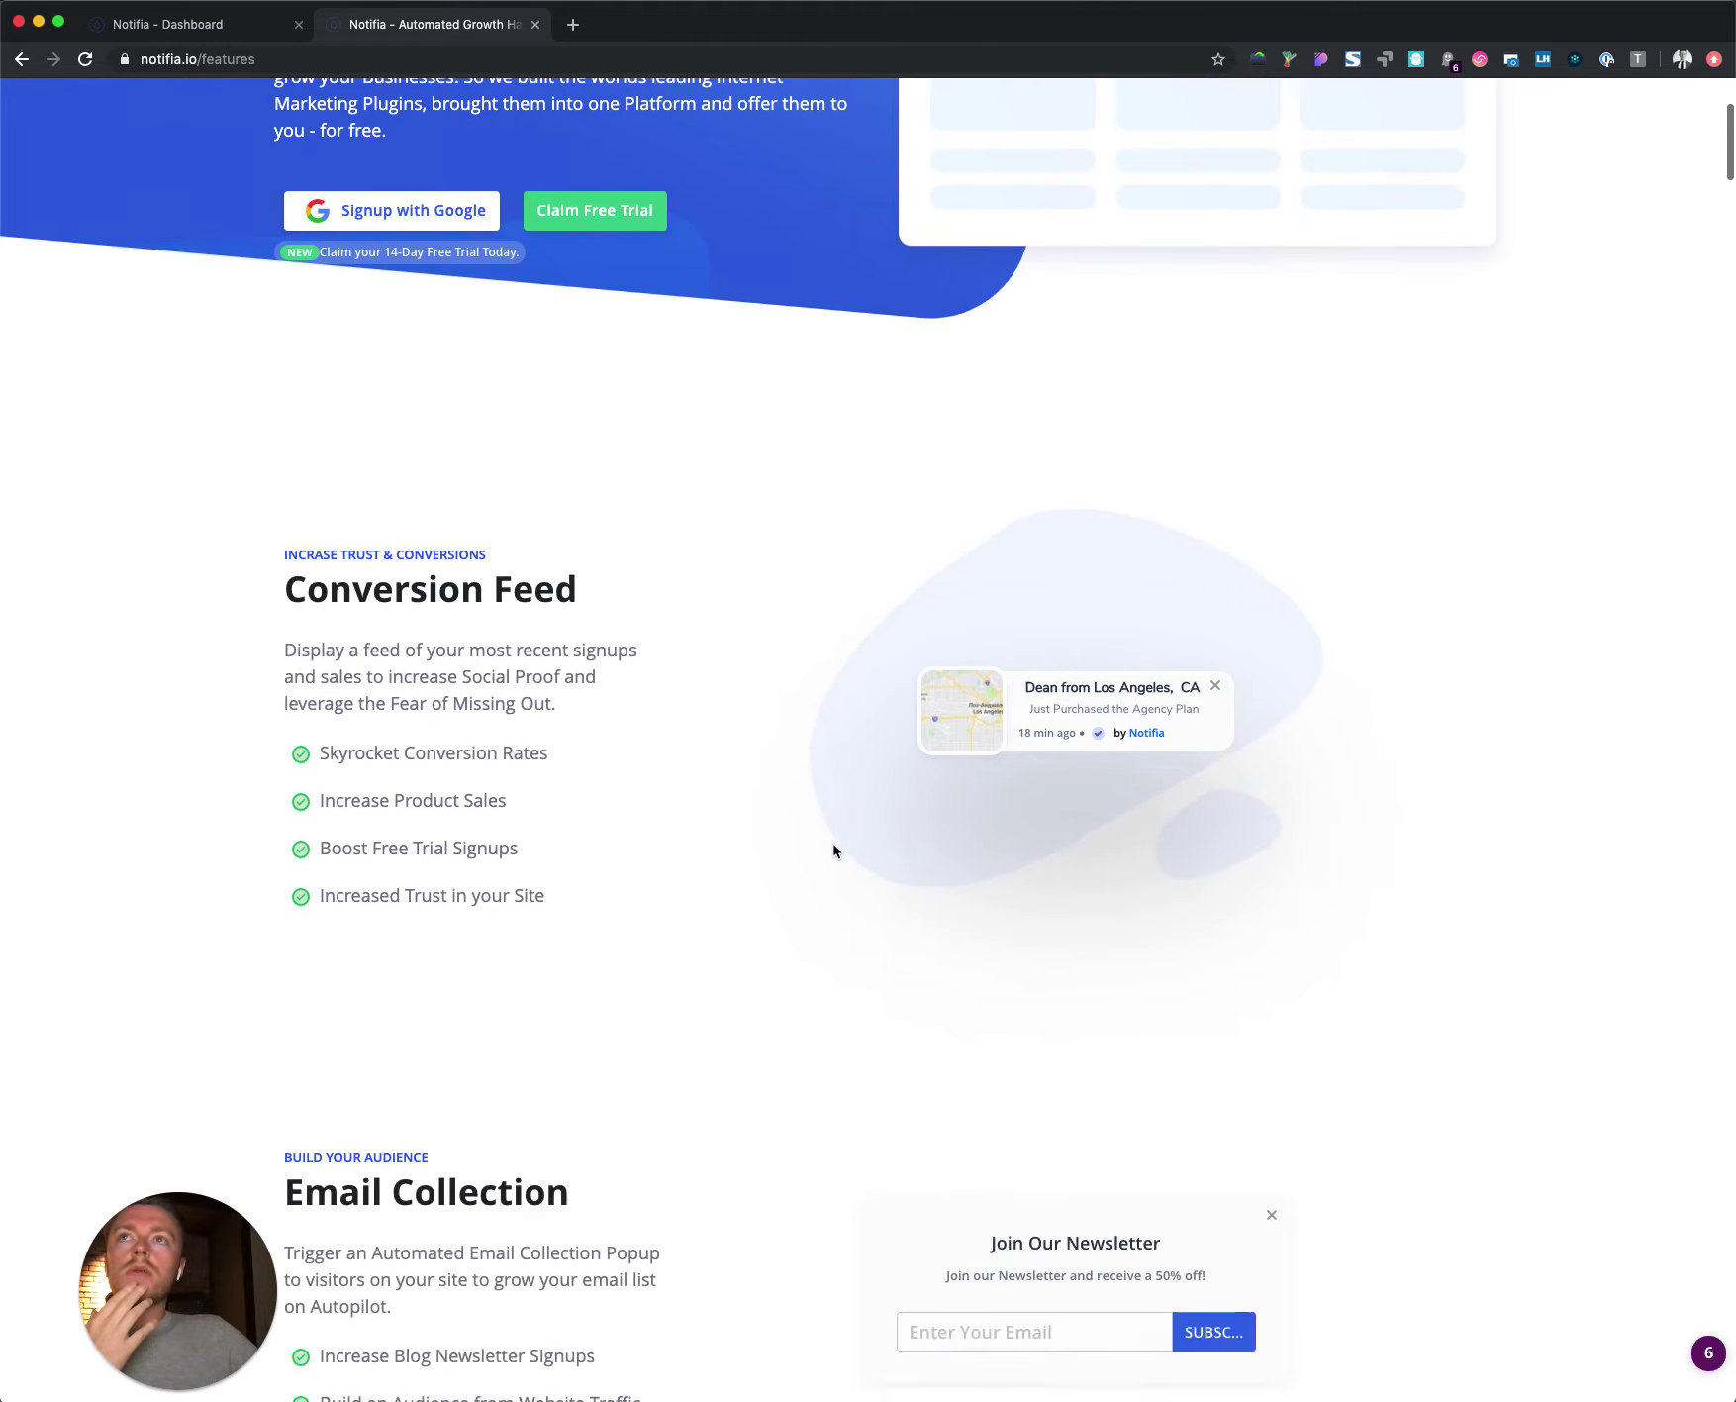
pyautogui.scroll(5, 833, 843)
pyautogui.moveTo(764, 56)
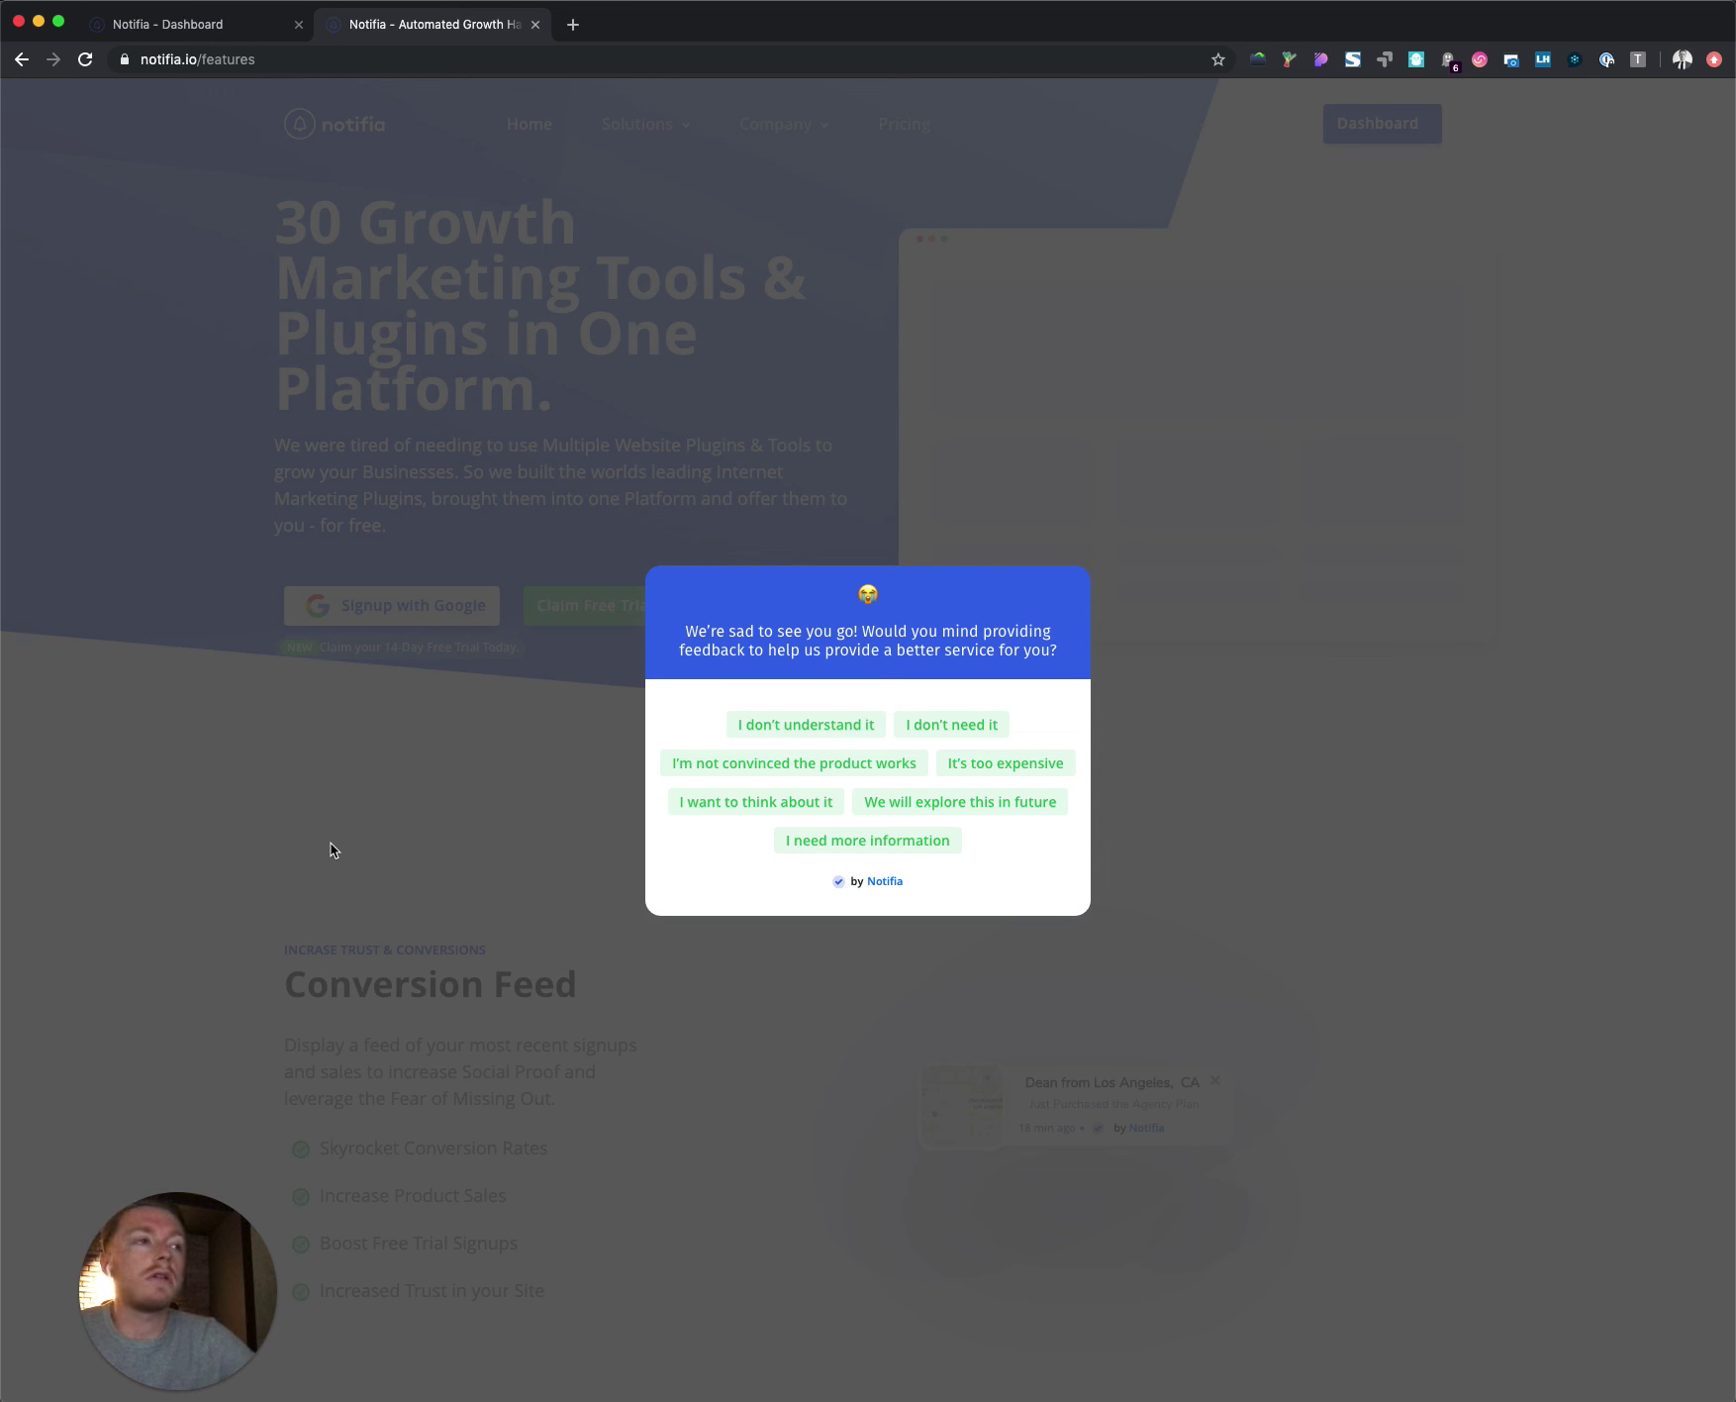
pyautogui.moveTo(201, 1287)
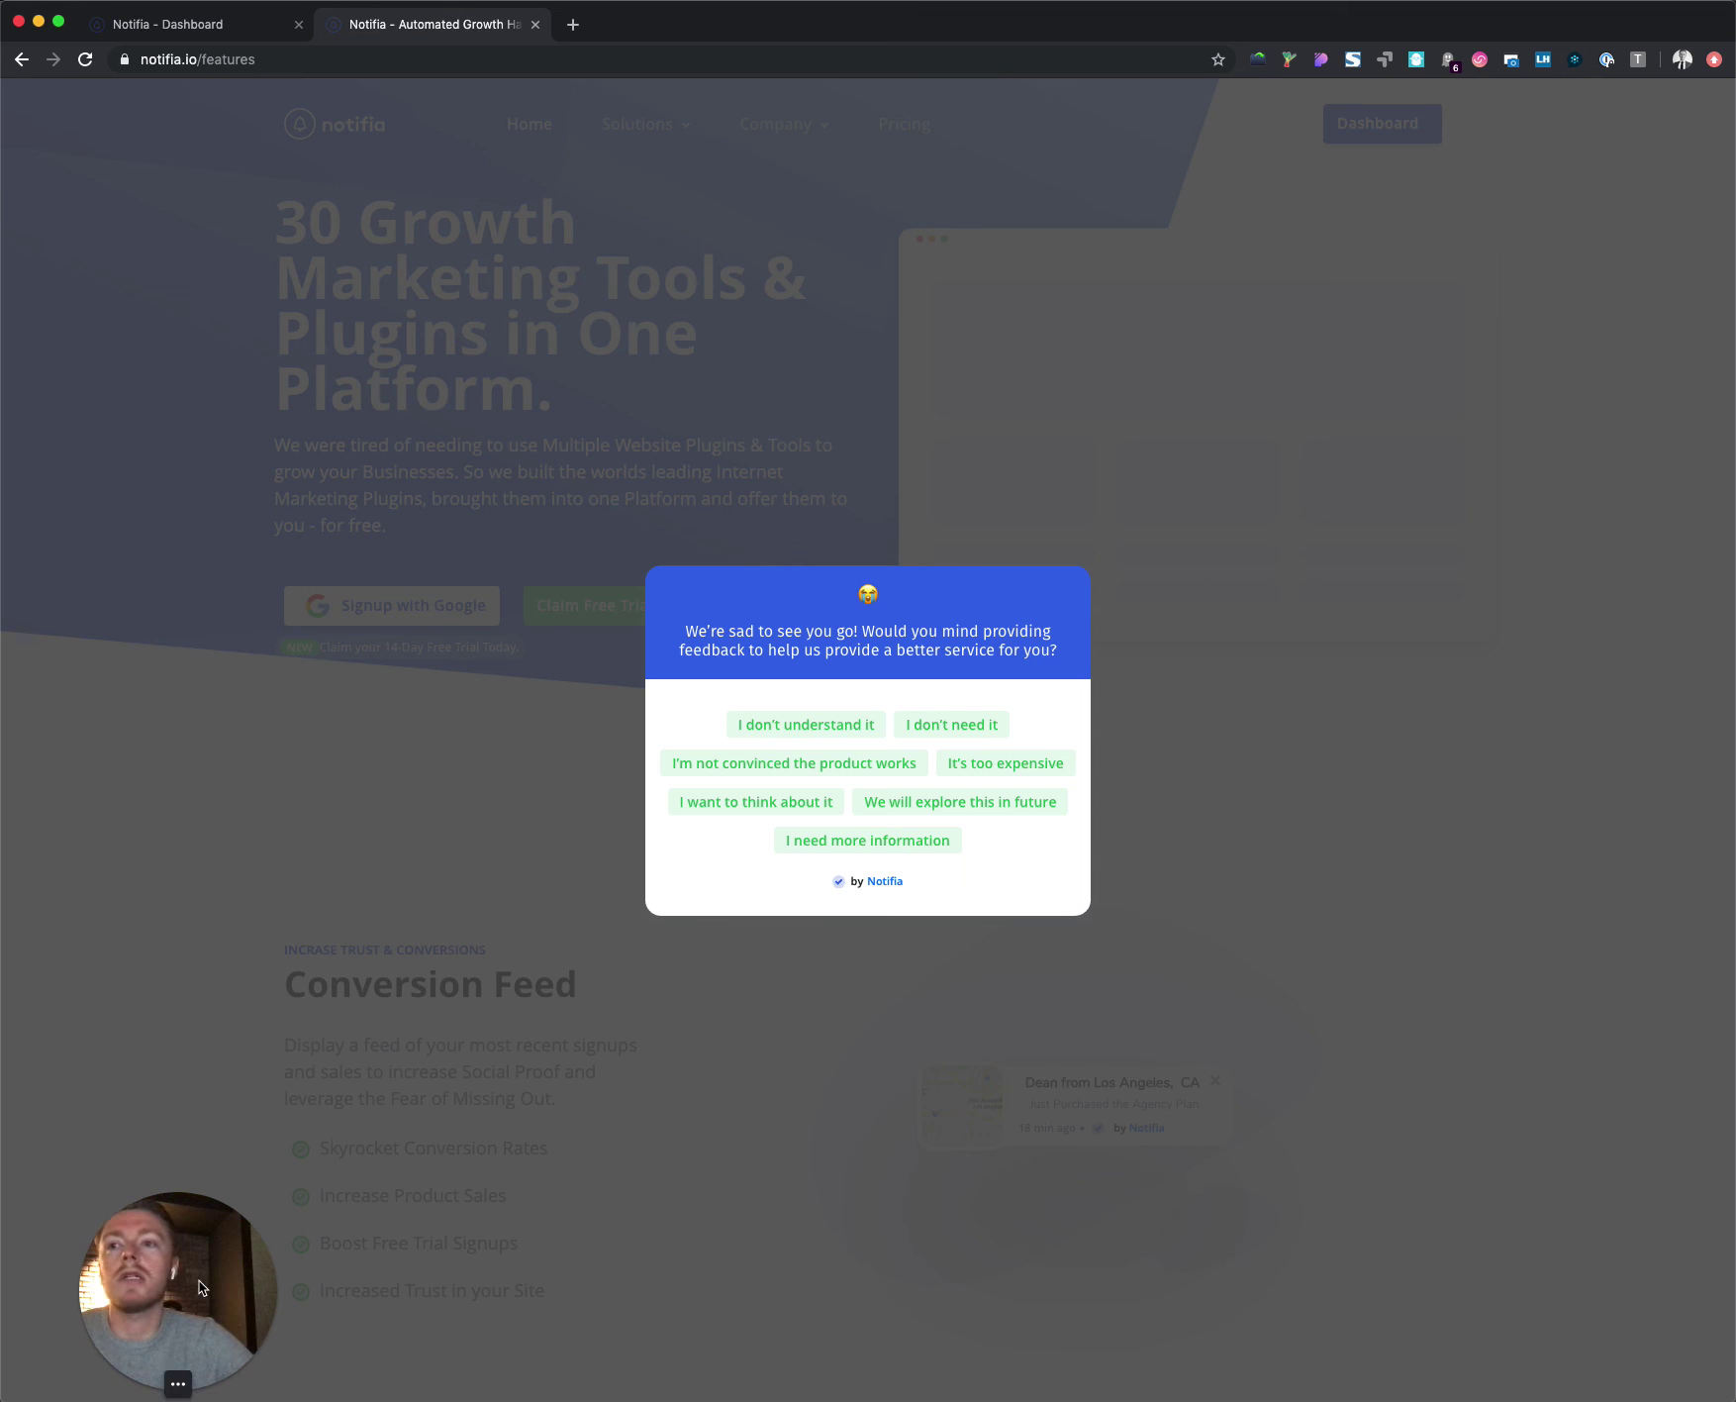